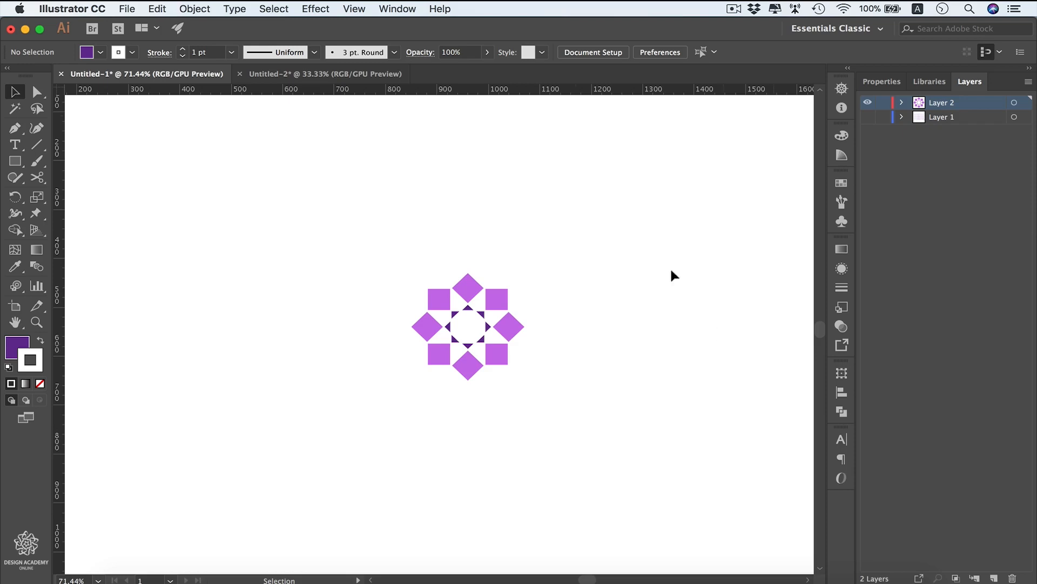
pyautogui.click(186, 8)
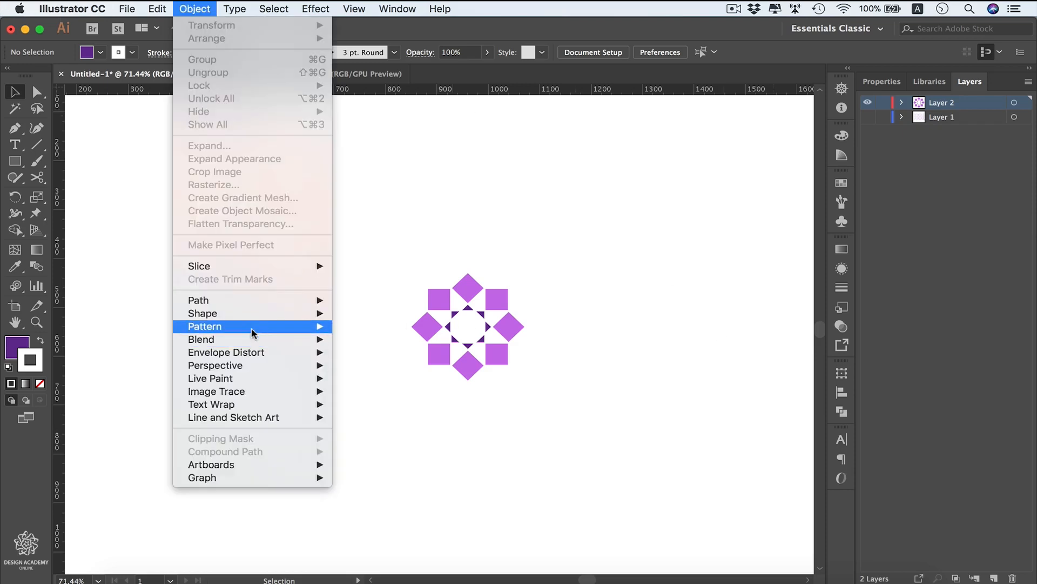
pyautogui.moveTo(258, 326)
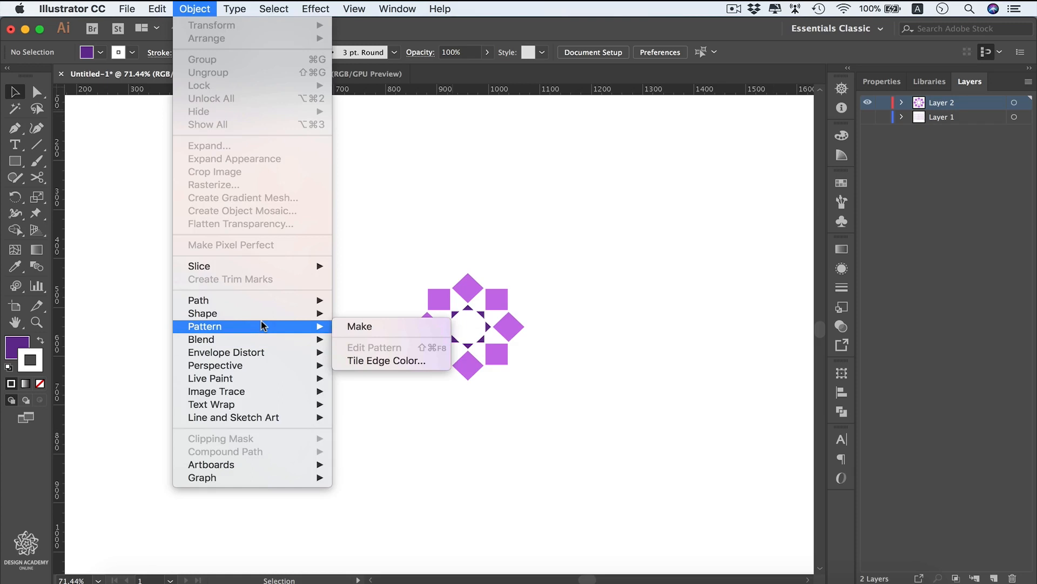
pyautogui.click(374, 326)
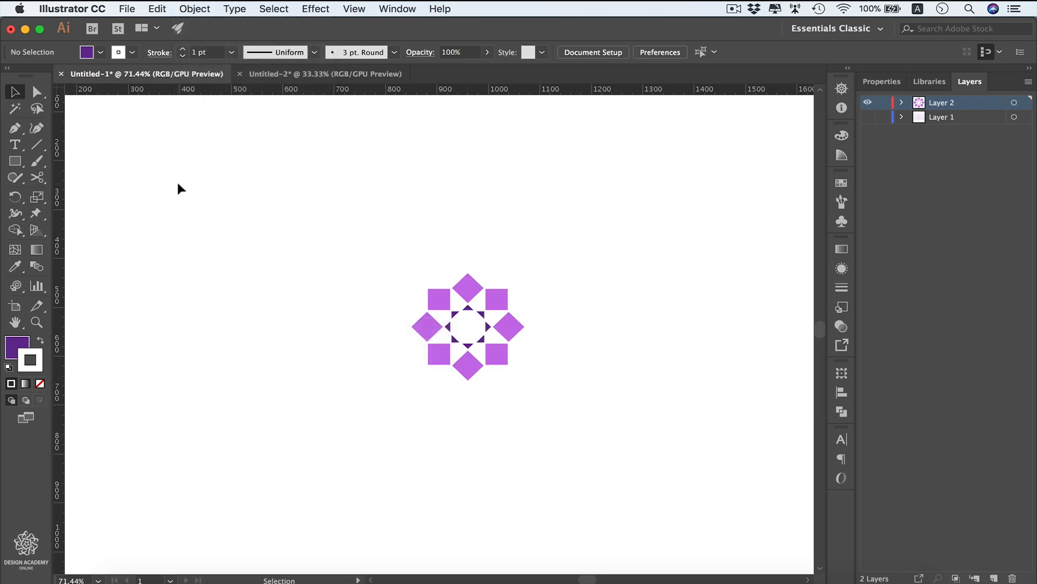
# Draw a purple square about 85 px wide in the empty area and place a vertical guide through its centre
pyautogui.press('m')
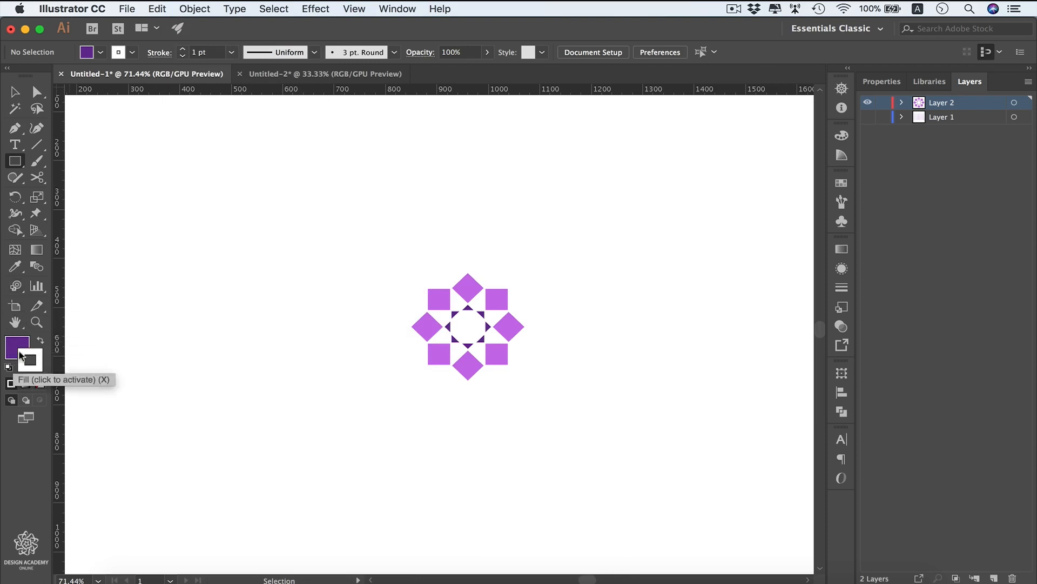
pyautogui.click(36, 355)
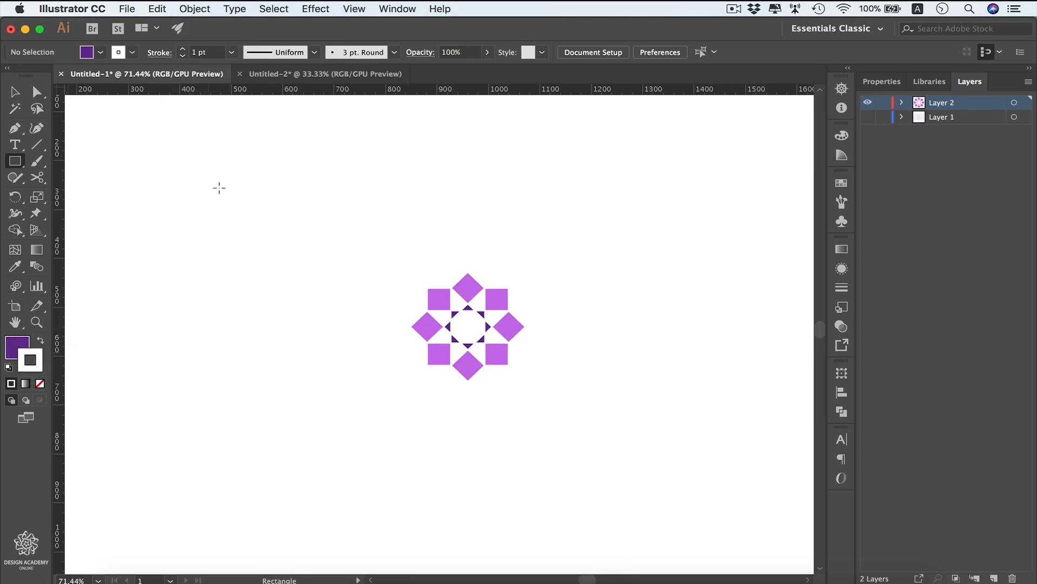
pyautogui.moveTo(179, 186); pyautogui.dragTo(223, 208)
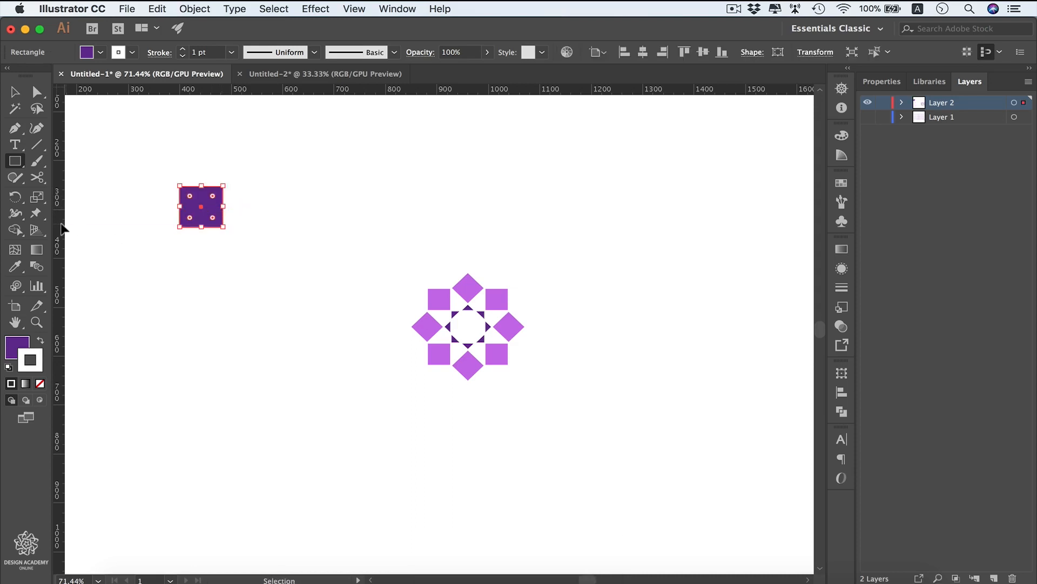
pyautogui.moveTo(61, 227); pyautogui.dragTo(201, 230)
pyautogui.press('super+semicolon')
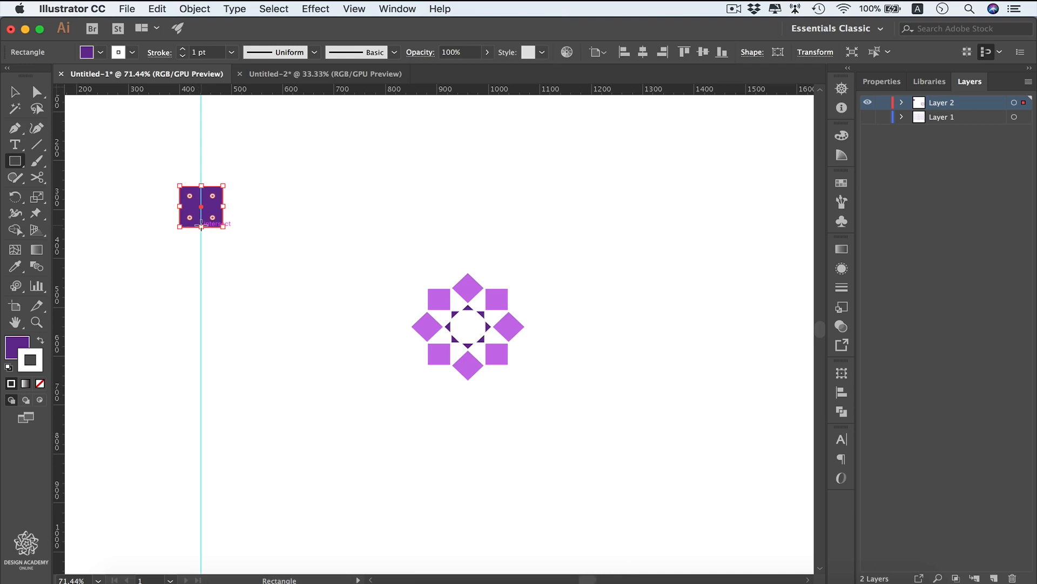
# Create a copy of the square rotated -45° about a point on the guide just below the square
pyautogui.scroll(5, 201, 227)
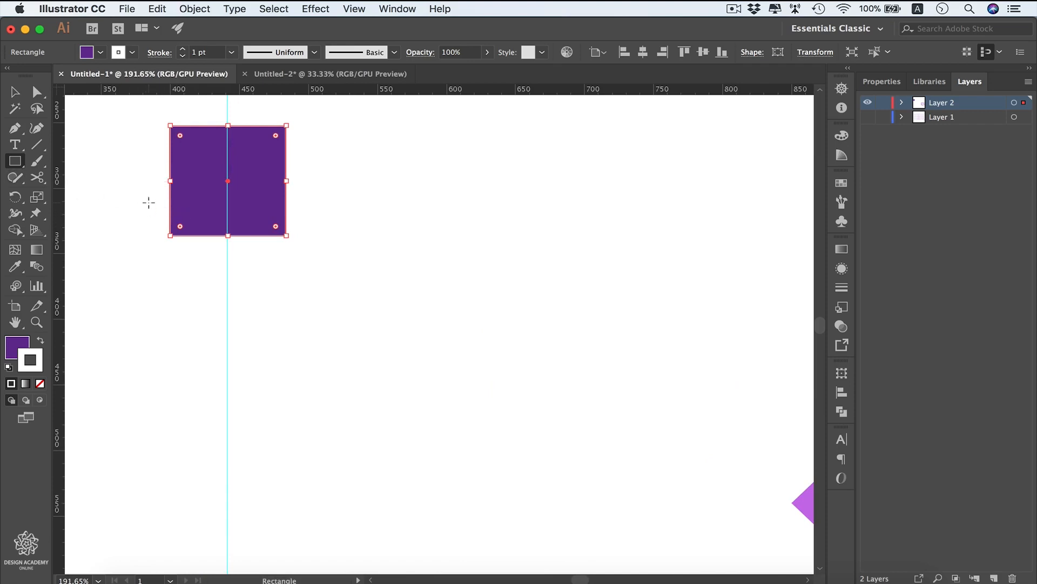
pyautogui.press('r')
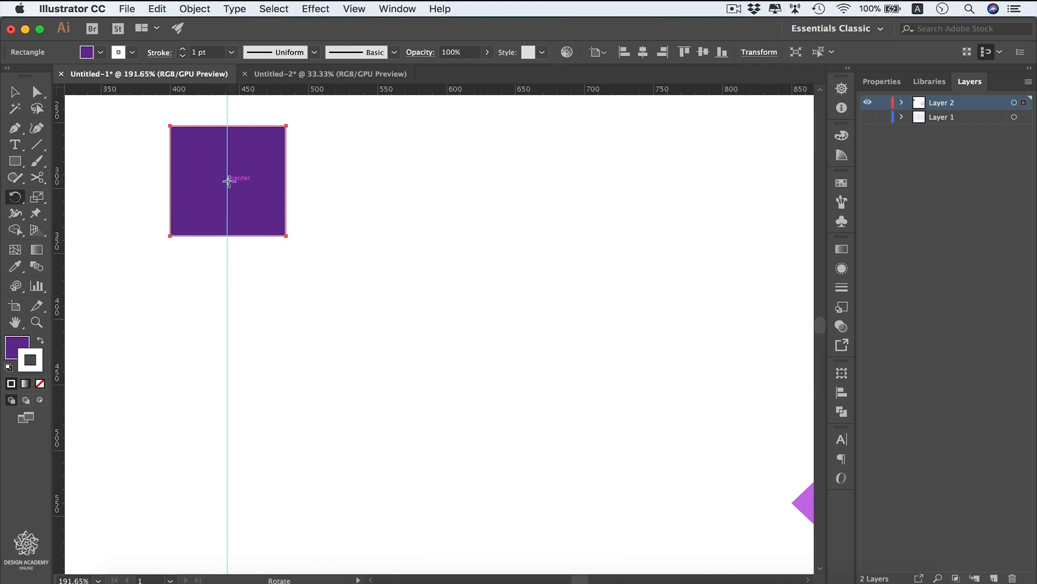
pyautogui.click(226, 264)
pyautogui.moveTo(270, 198); pyautogui.dragTo(319, 217)
pyautogui.press('shift')
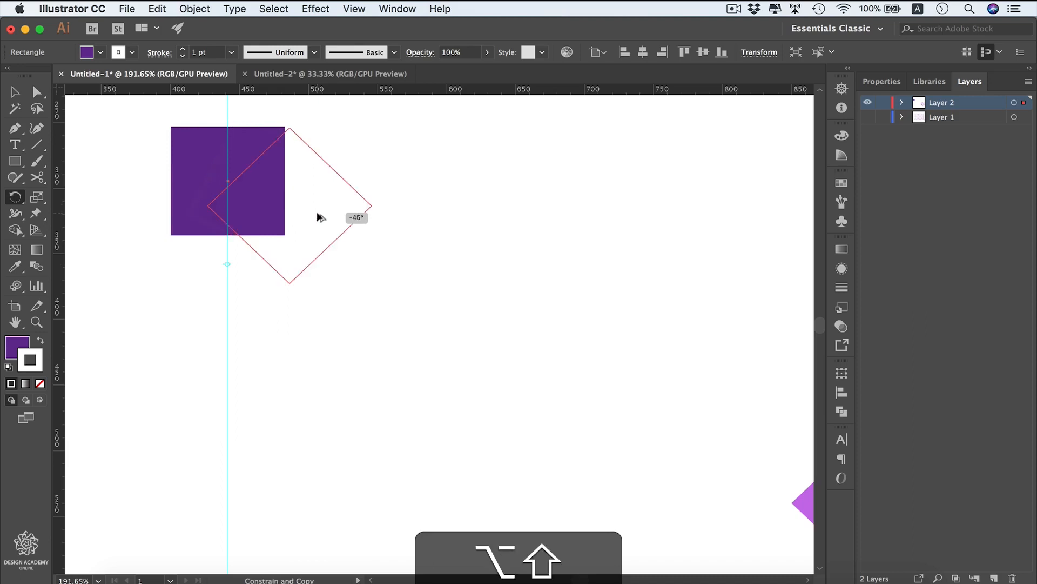
pyautogui.moveTo(318, 217); pyautogui.dragTo(317, 213)
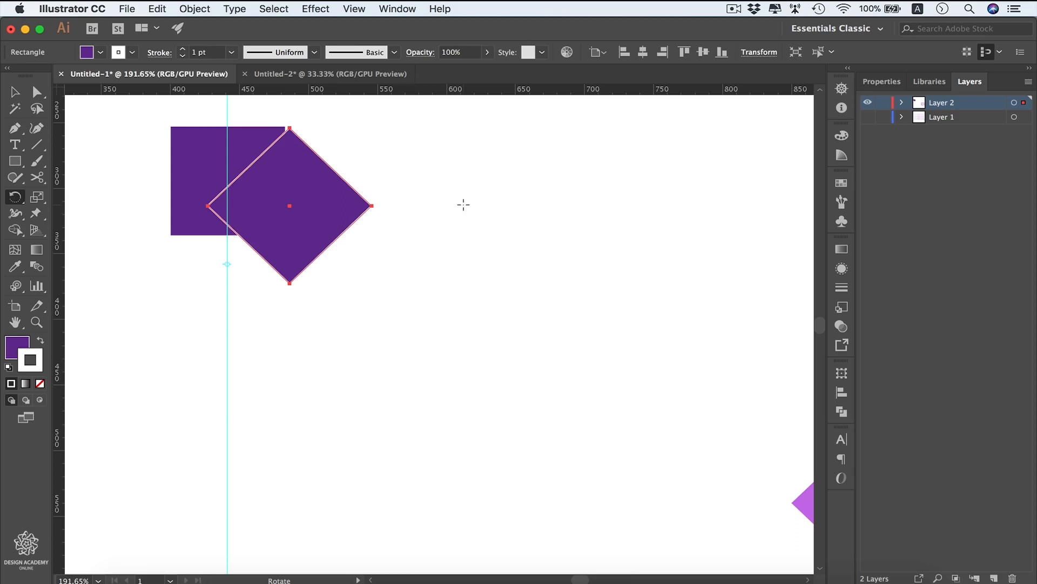
# Repeat the rotated copy six more times to complete a full ring of eight overlapping squares
pyautogui.press('super+d')
pyautogui.press('super+d')
pyautogui.press('super+d')
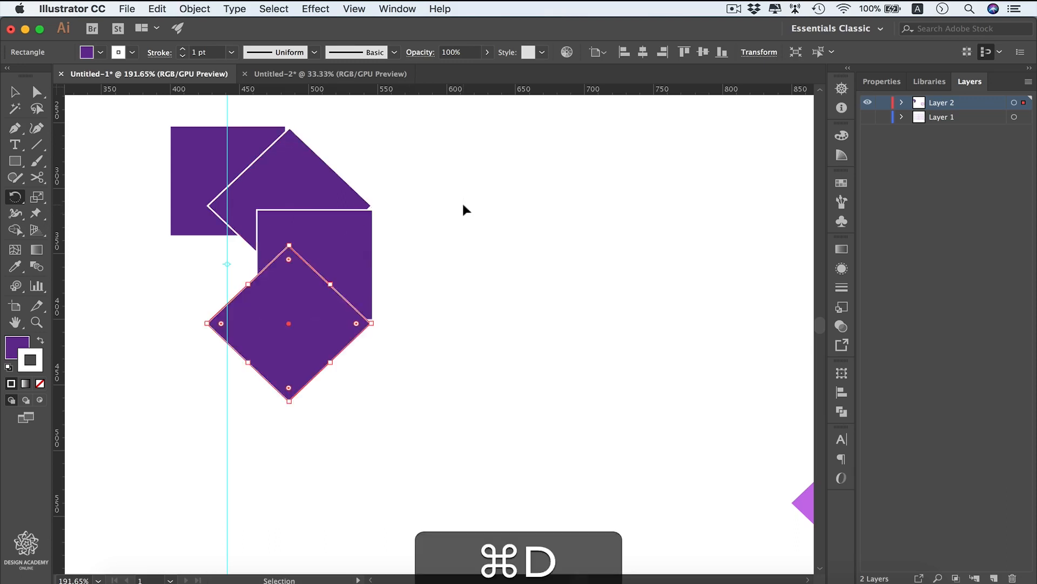
pyautogui.press('super+d')
pyautogui.press('super+d')
pyautogui.press('super+d')
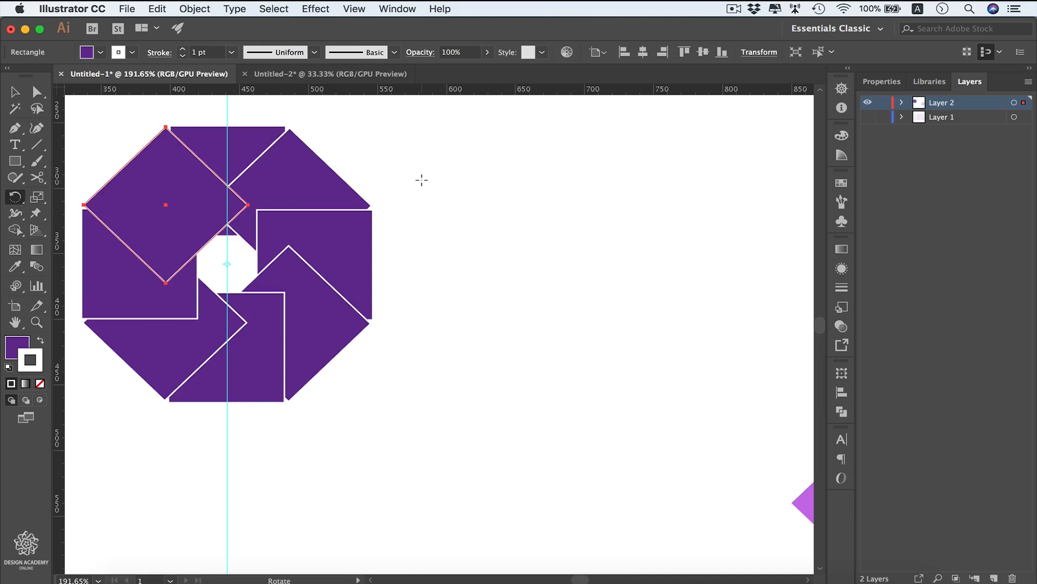
# Set the blending mode of all eight overlapping squares to Screen
pyautogui.press('v')
pyautogui.moveTo(419, 122); pyautogui.dragTo(91, 402)
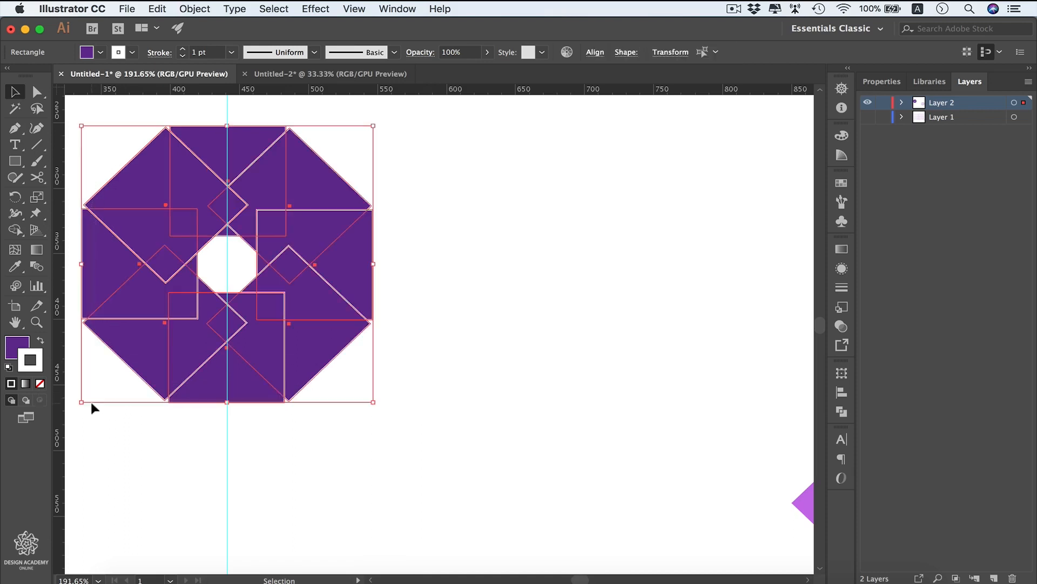
pyautogui.click(421, 52)
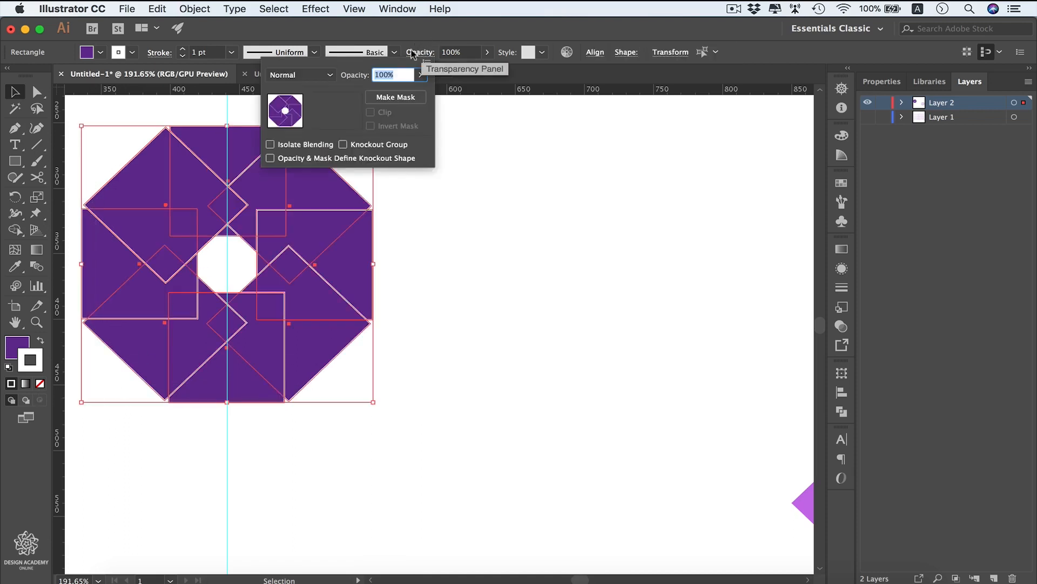
pyautogui.click(330, 75)
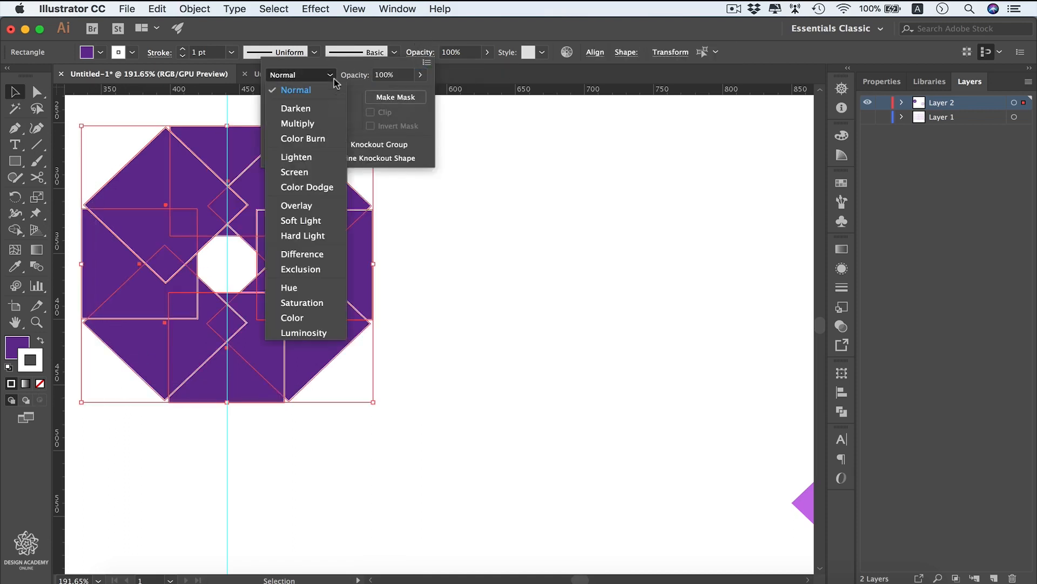
pyautogui.click(321, 173)
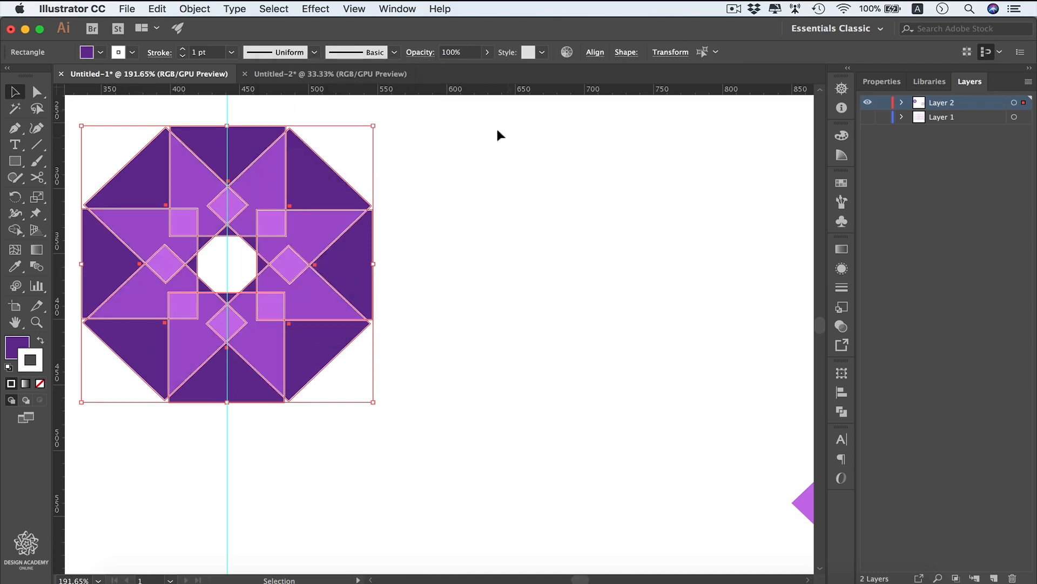
# Remove the outer regions of the ring with Shape Builder, keeping only the small light squares and the inner dark triangles
pyautogui.click(15, 229)
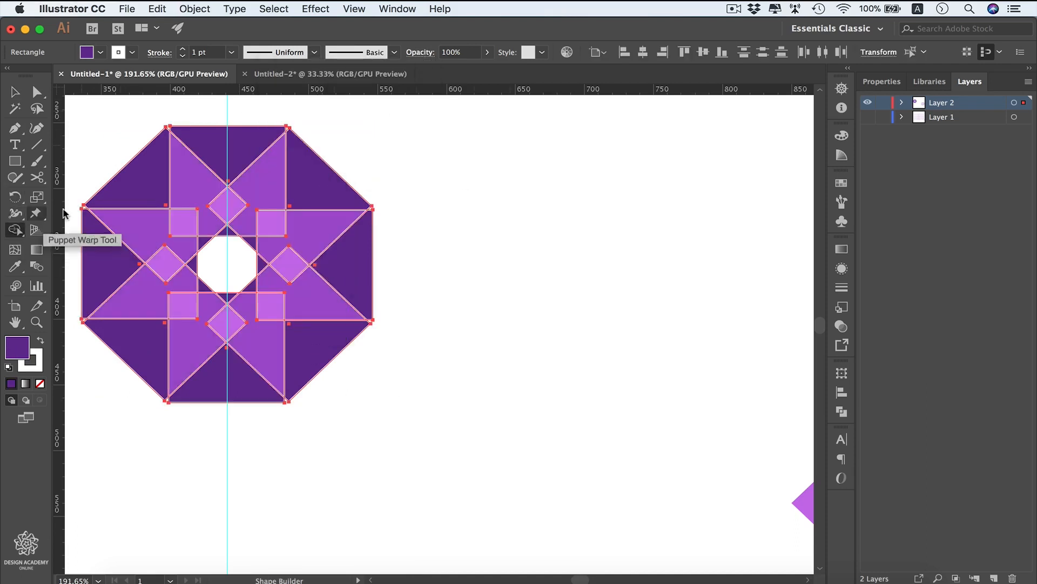
pyautogui.press('alt')
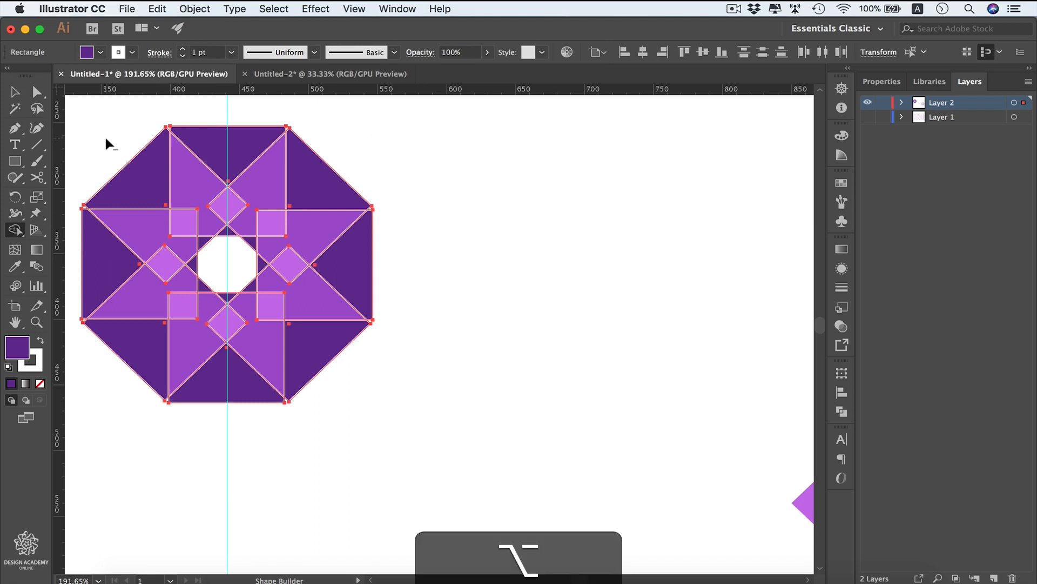
pyautogui.moveTo(107, 146)
pyautogui.mouseDown()
pyautogui.moveTo(370, 211)
pyautogui.moveTo(328, 309)
pyautogui.moveTo(318, 214)
pyautogui.moveTo(325, 273)
pyautogui.moveTo(291, 326)
pyautogui.moveTo(253, 350)
pyautogui.moveTo(211, 352)
pyautogui.moveTo(126, 331)
pyautogui.moveTo(100, 291)
pyautogui.moveTo(137, 190)
pyautogui.mouseUp()
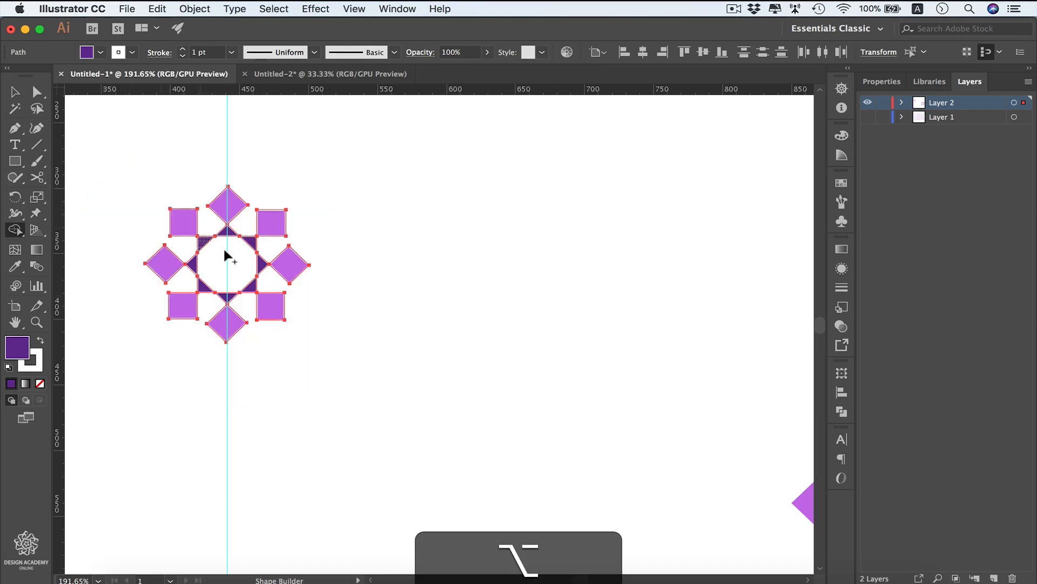
pyautogui.press('v')
pyautogui.click(372, 251)
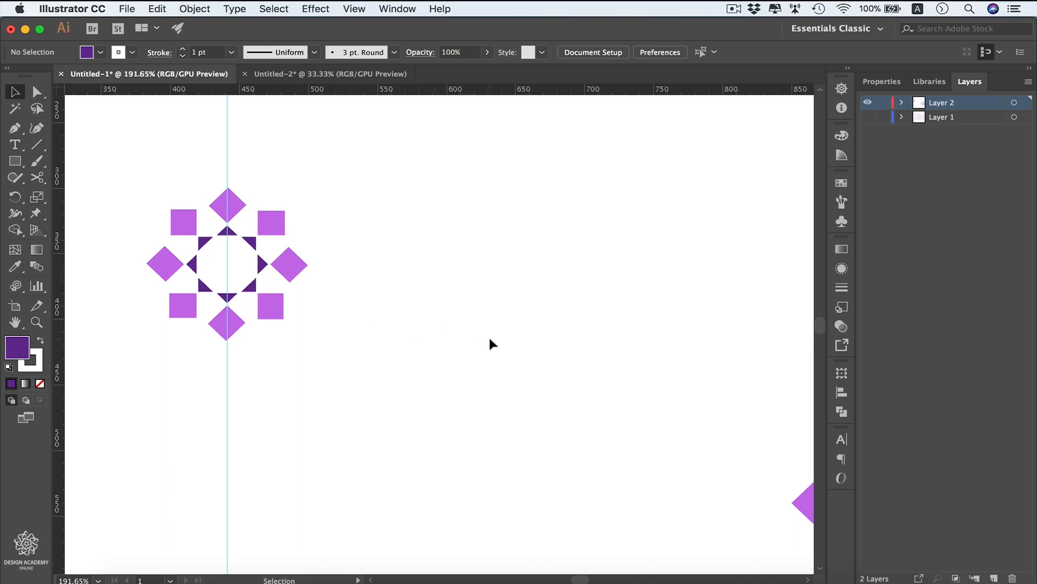
# Move the small rosette off the artboard to its left side and hide the guide
pyautogui.scroll(-10, 490, 339)
pyautogui.hscroll(4, 475, 340)
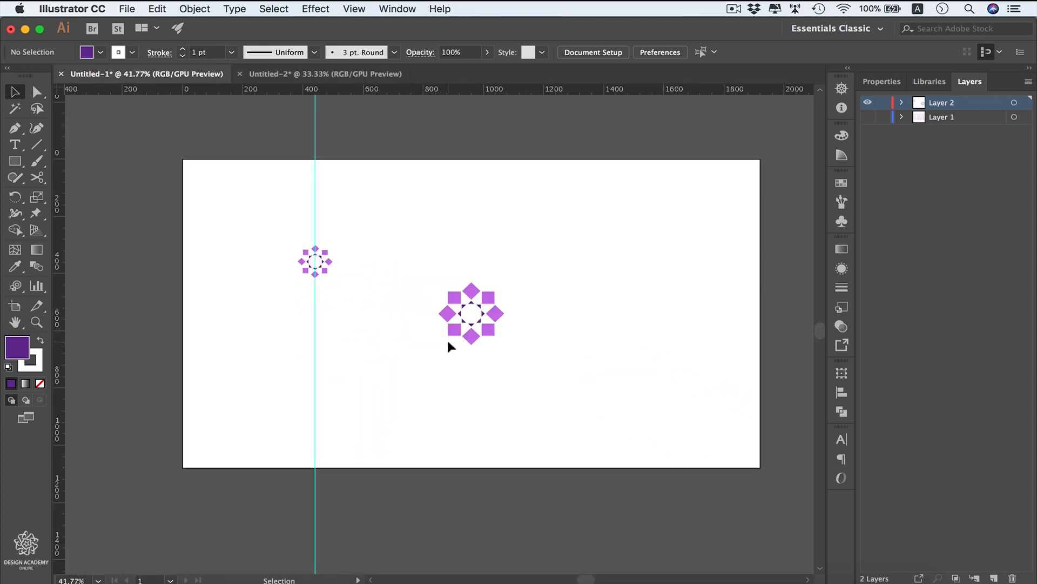
pyautogui.click(307, 270)
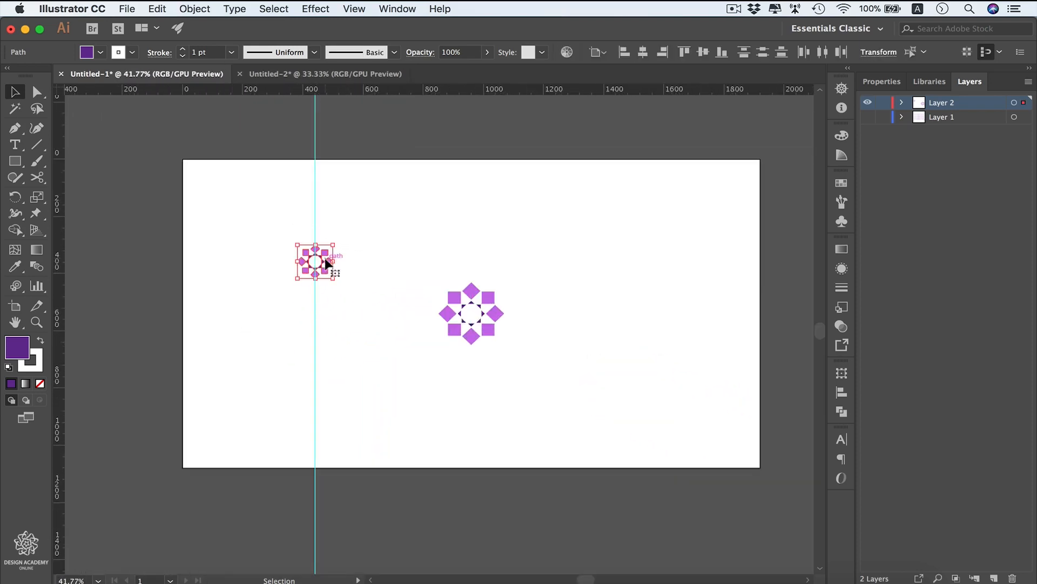
pyautogui.moveTo(327, 264); pyautogui.dragTo(141, 257)
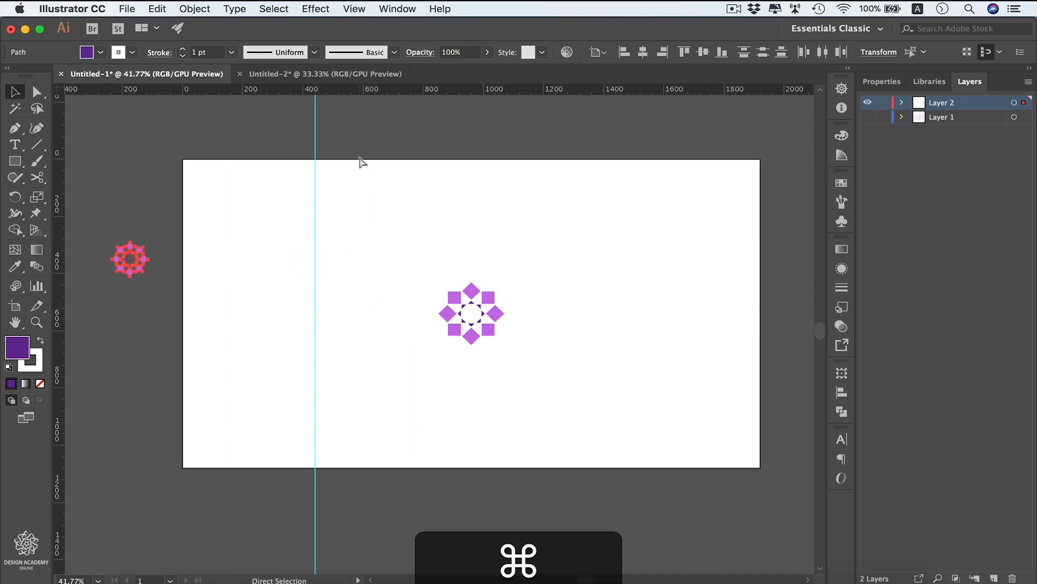
pyautogui.press('super+semicolon')
pyautogui.click(359, 161)
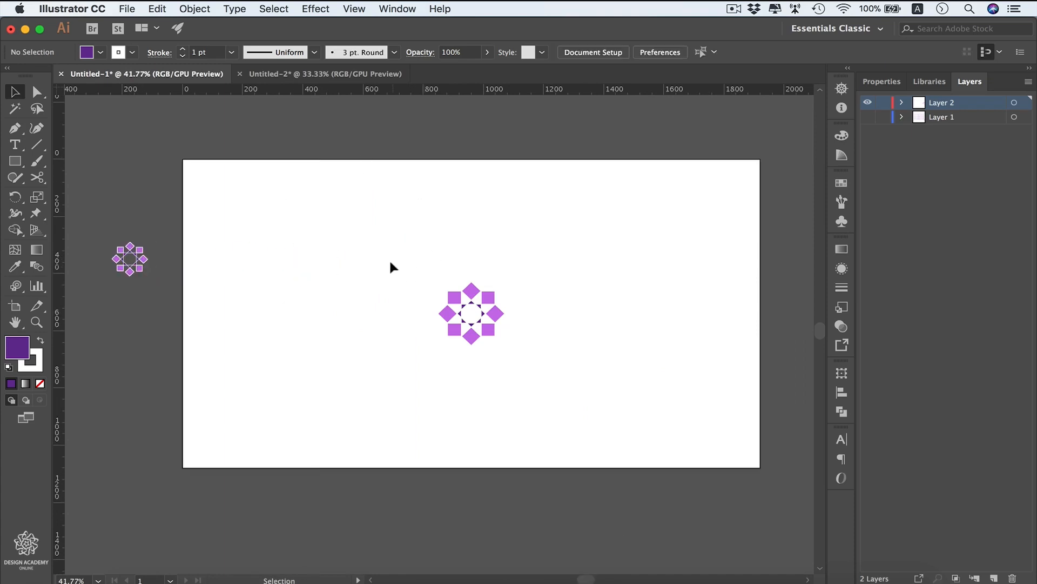
# Make a new pattern from the large rosette in the middle of the artboard and accept the notice about the swatch
pyautogui.moveTo(391, 262); pyautogui.dragTo(543, 367)
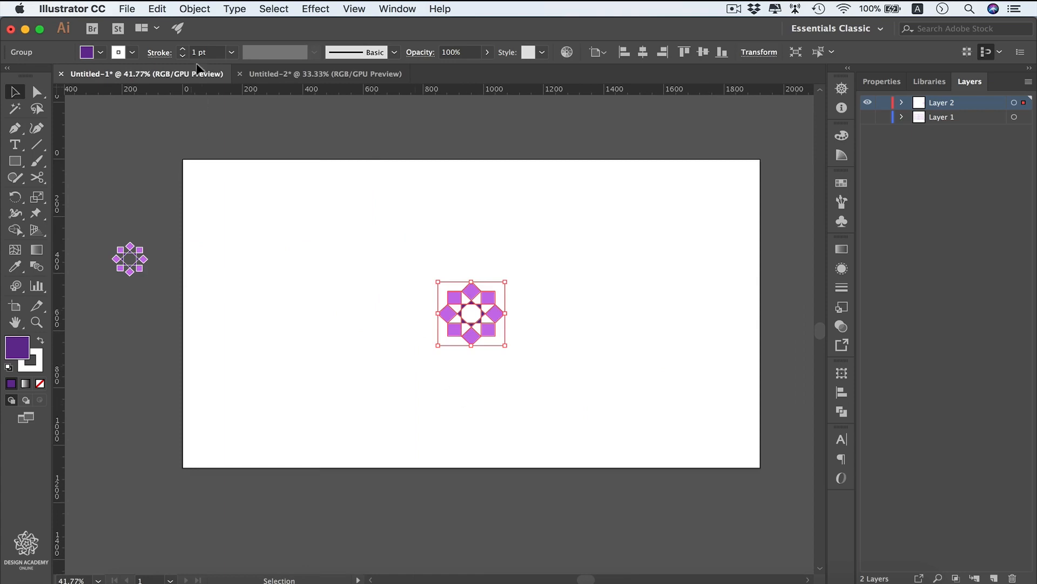
pyautogui.click(194, 9)
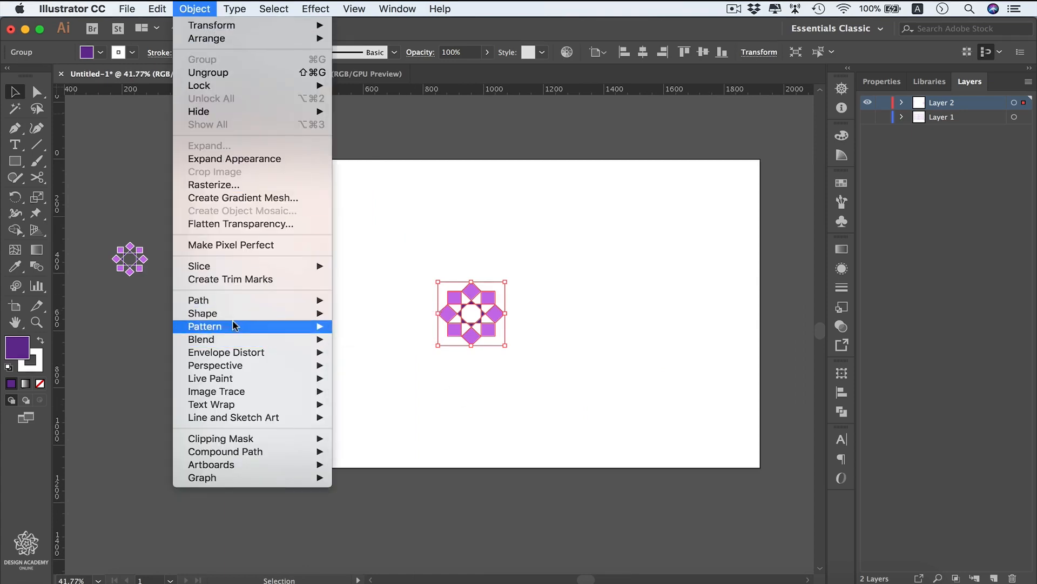
pyautogui.moveTo(227, 327)
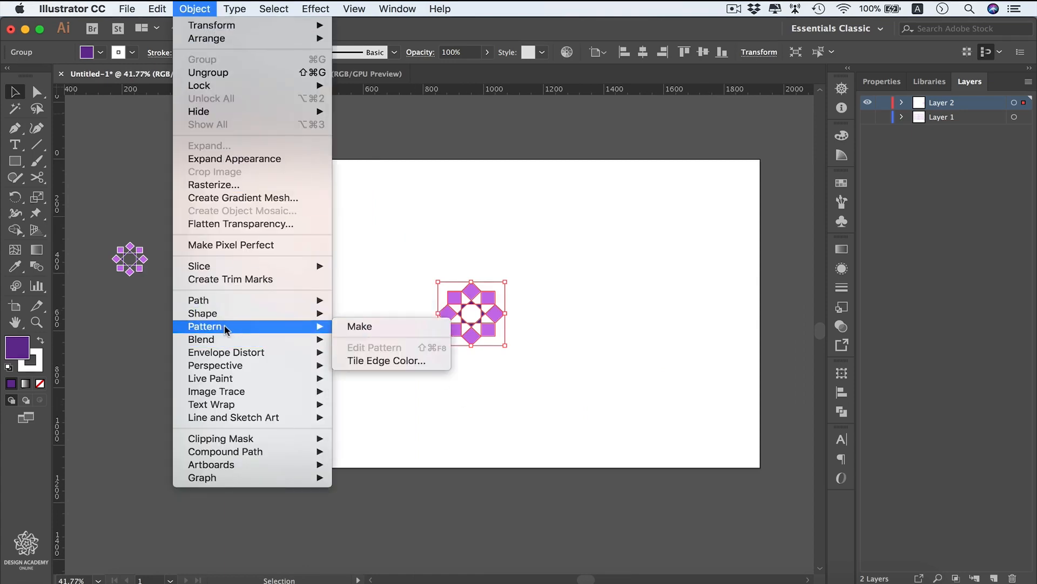
pyautogui.click(403, 326)
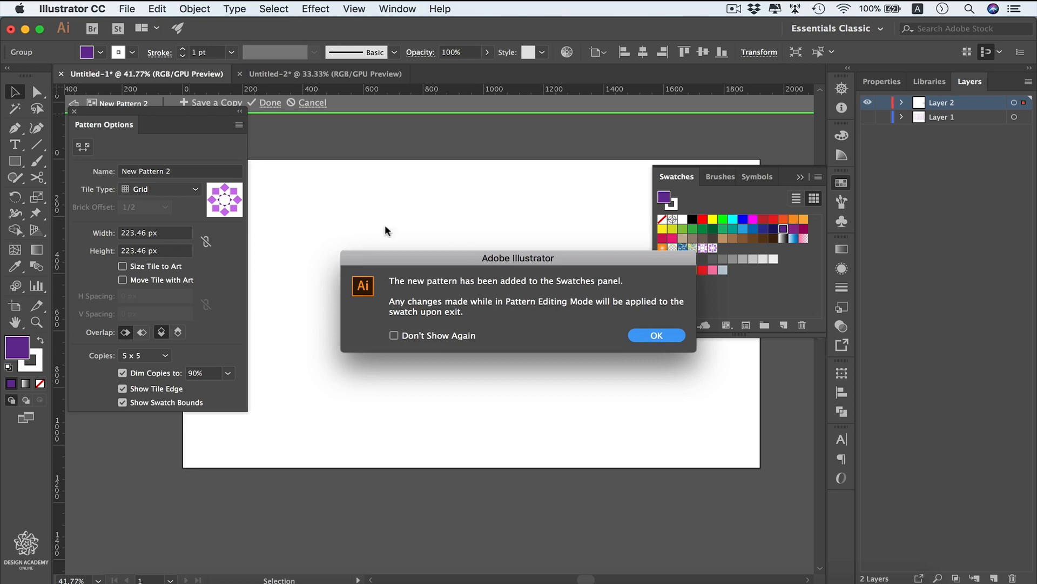
pyautogui.click(657, 335)
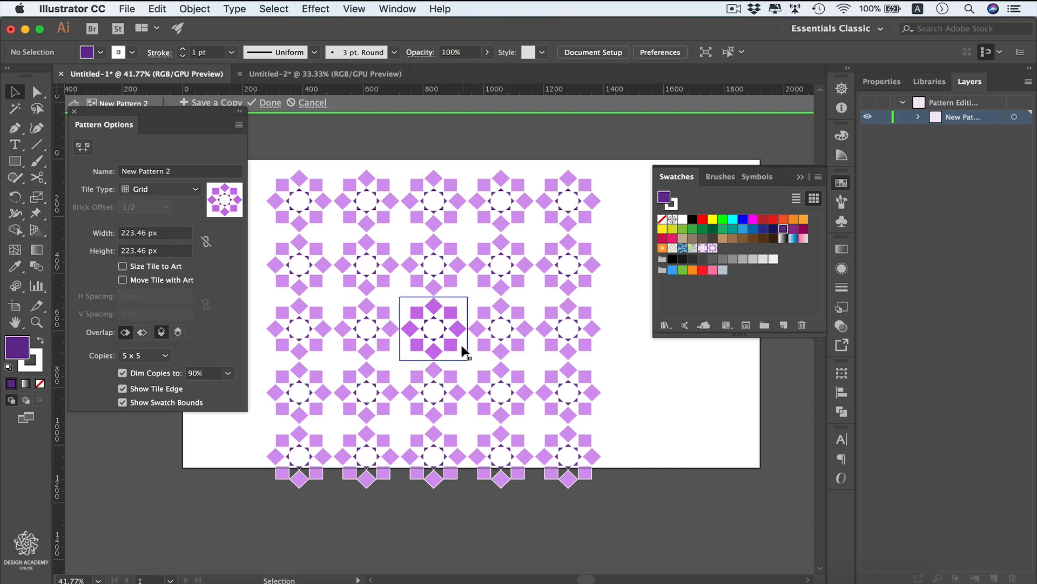
# Examine the colour choices for the pattern's tile edge and leave the setting without applying a change
pyautogui.click(239, 126)
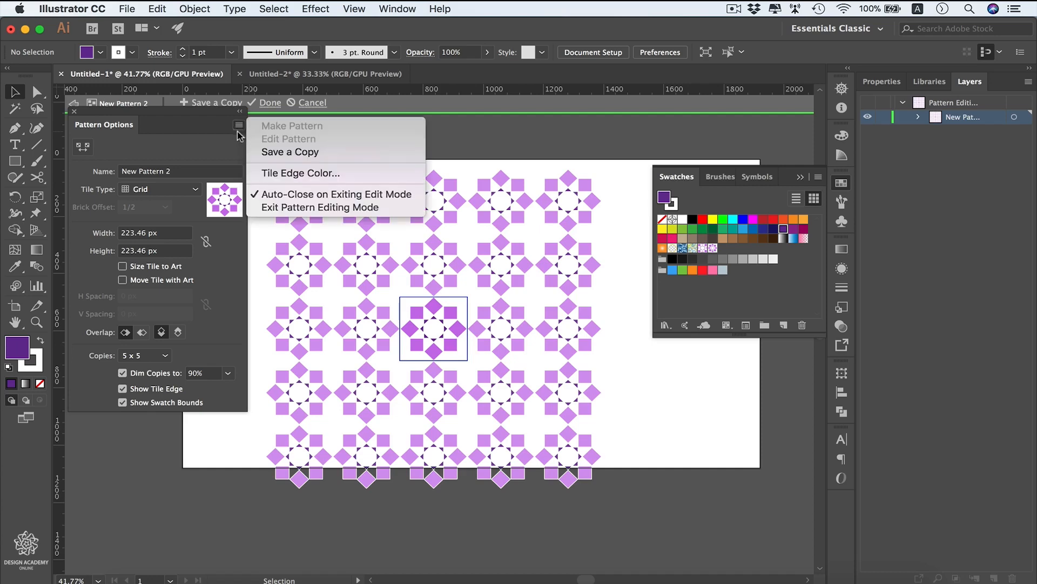
pyautogui.click(357, 174)
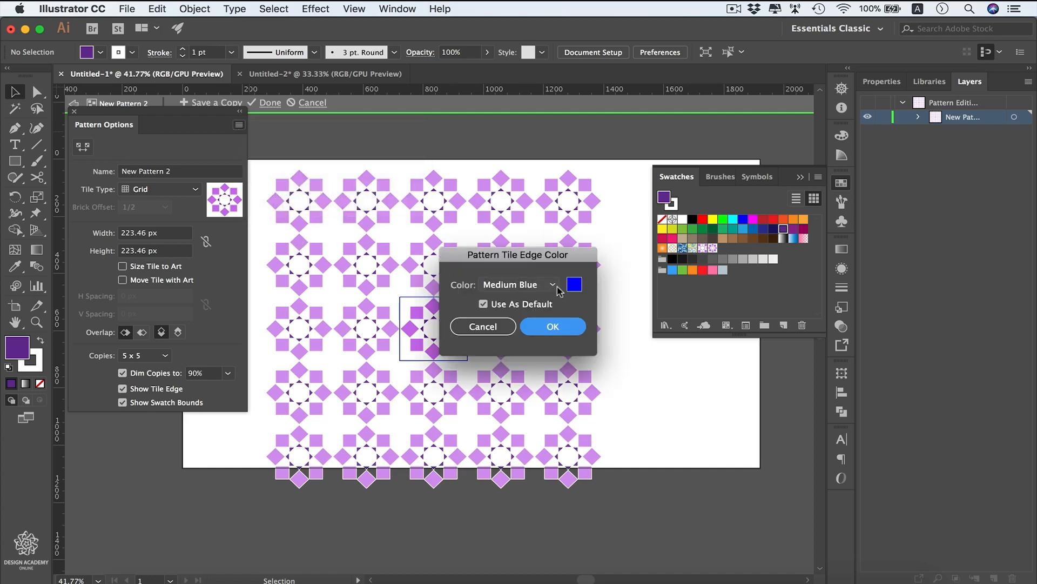
pyautogui.click(541, 285)
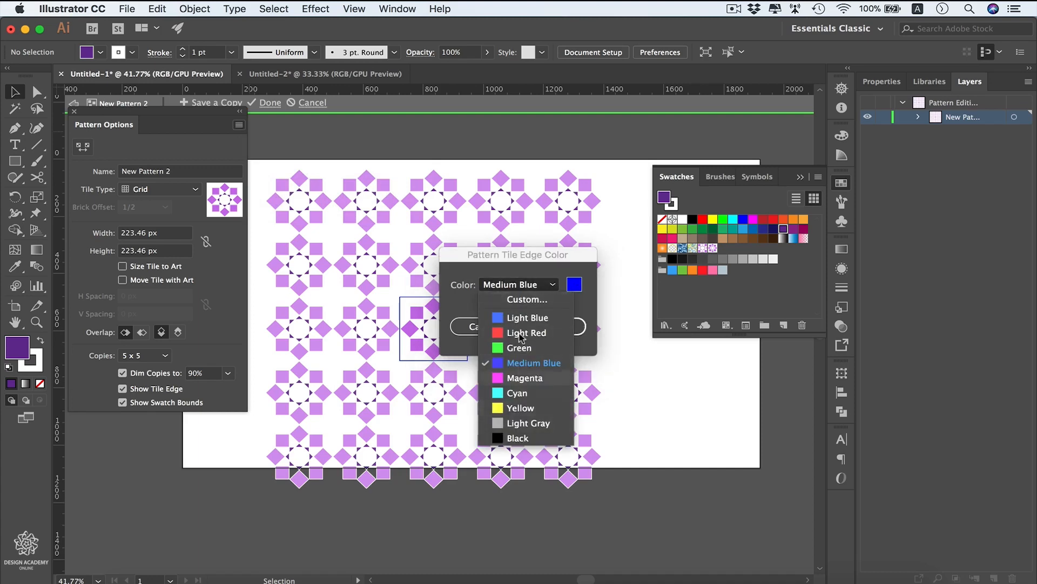
pyautogui.click(533, 362)
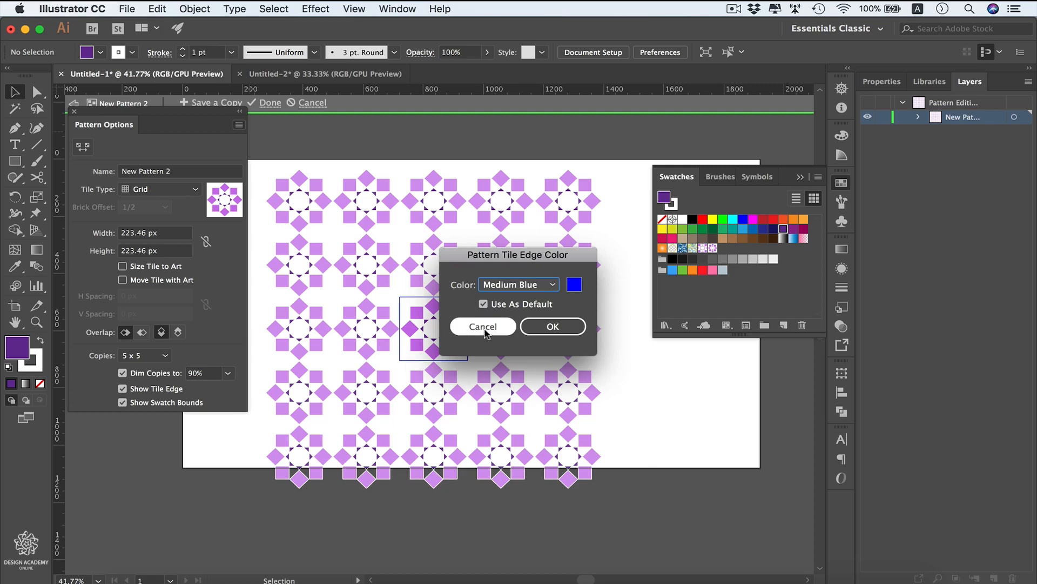
pyautogui.click(485, 327)
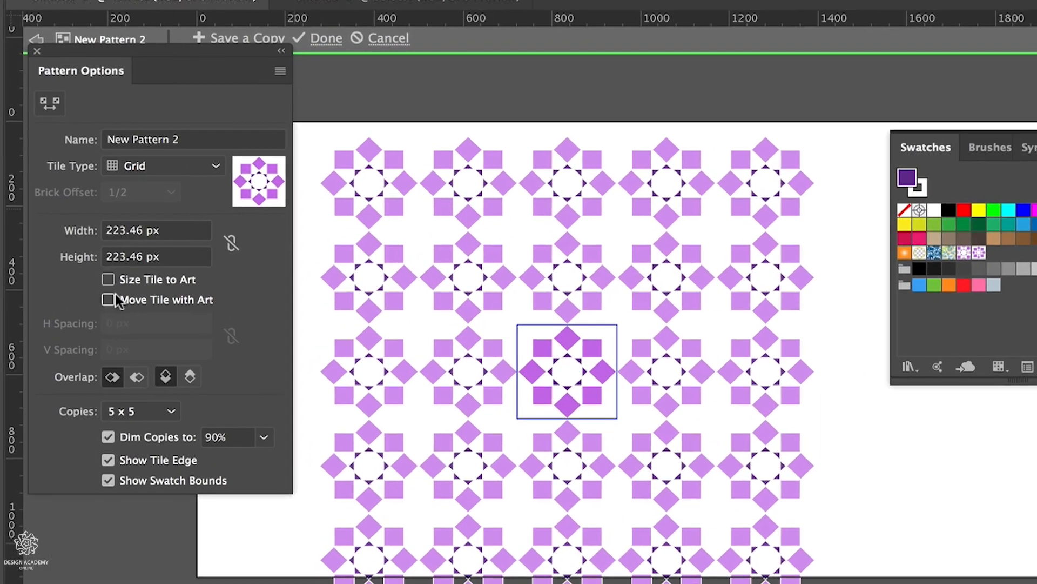
# Enlarge the pattern tile to about 328 px square with the Pattern Tile tool, and restore its size by fitting it to the art
pyautogui.click(109, 299)
pyautogui.click(46, 107)
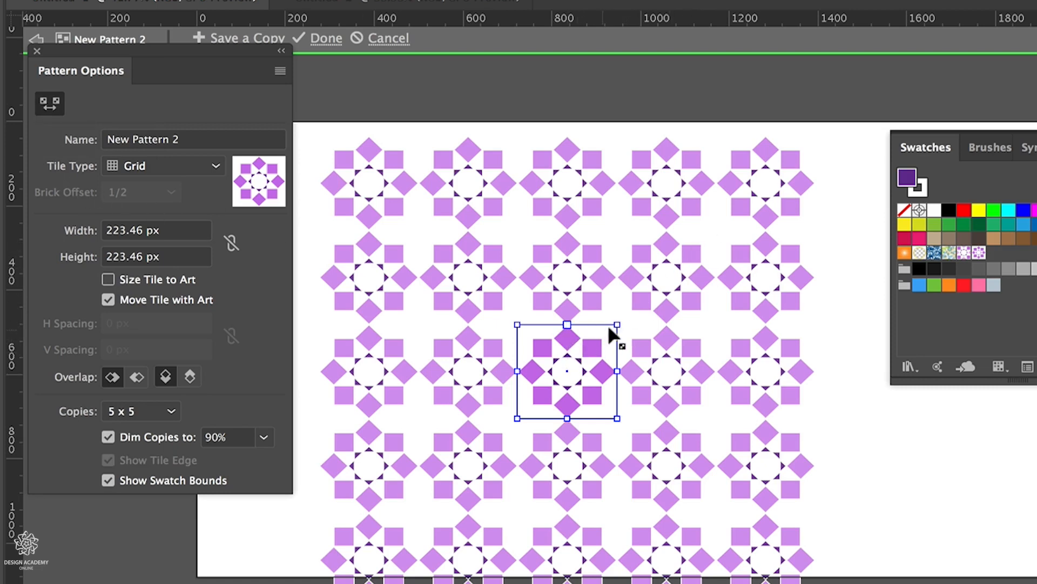
pyautogui.moveTo(616, 325); pyautogui.dragTo(672, 273)
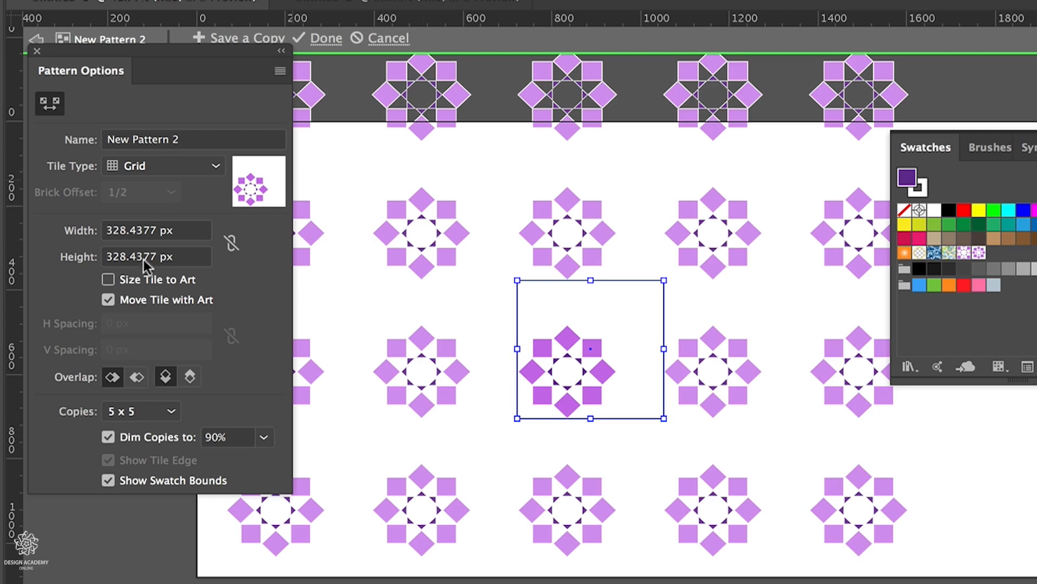
pyautogui.click(109, 279)
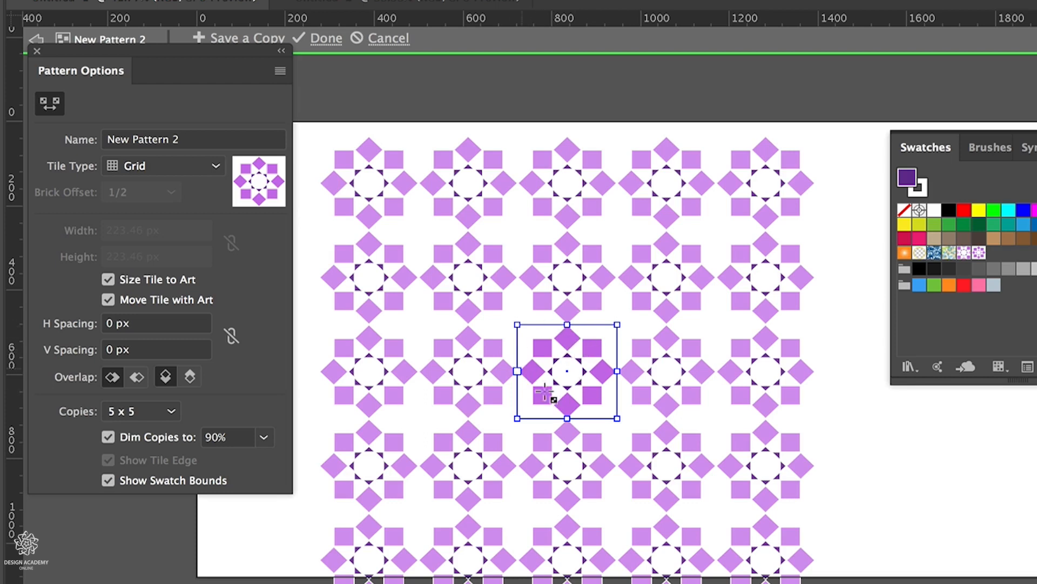
pyautogui.click(108, 278)
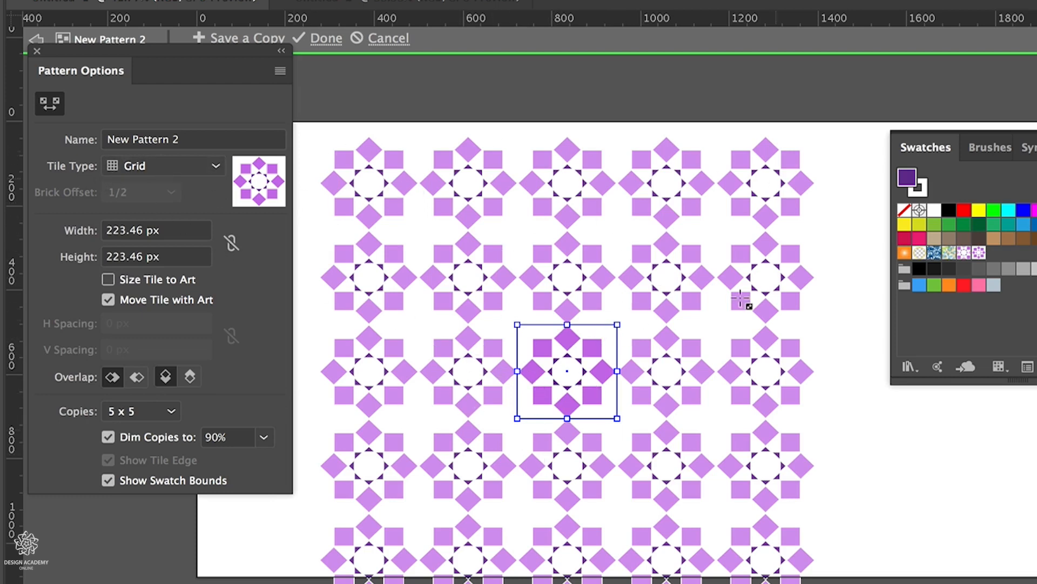
# Try the Brick by Row tile type for the pattern with brick offsets of 1/3 and 1/4
pyautogui.click(206, 171)
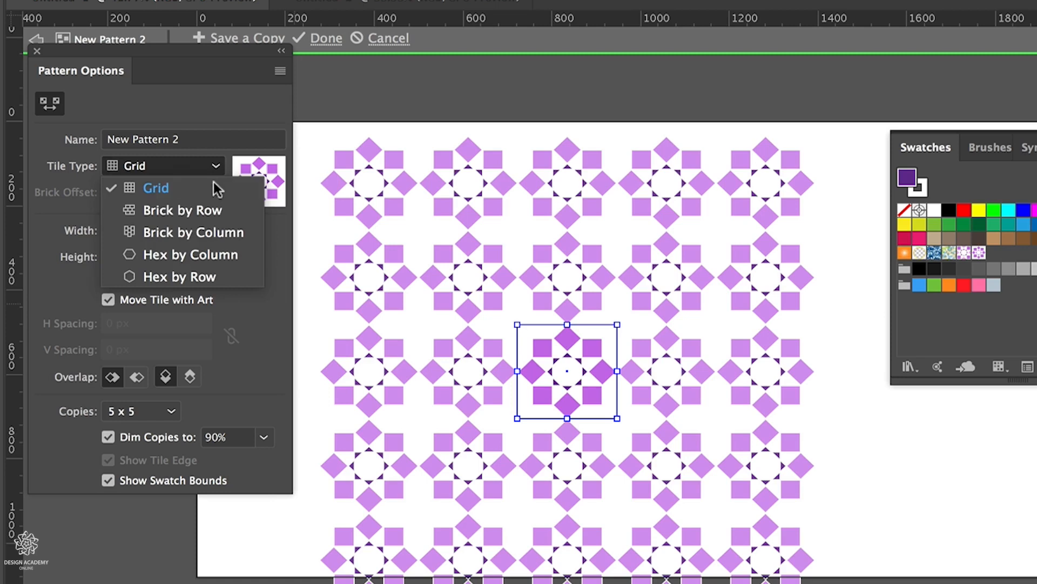
pyautogui.click(185, 214)
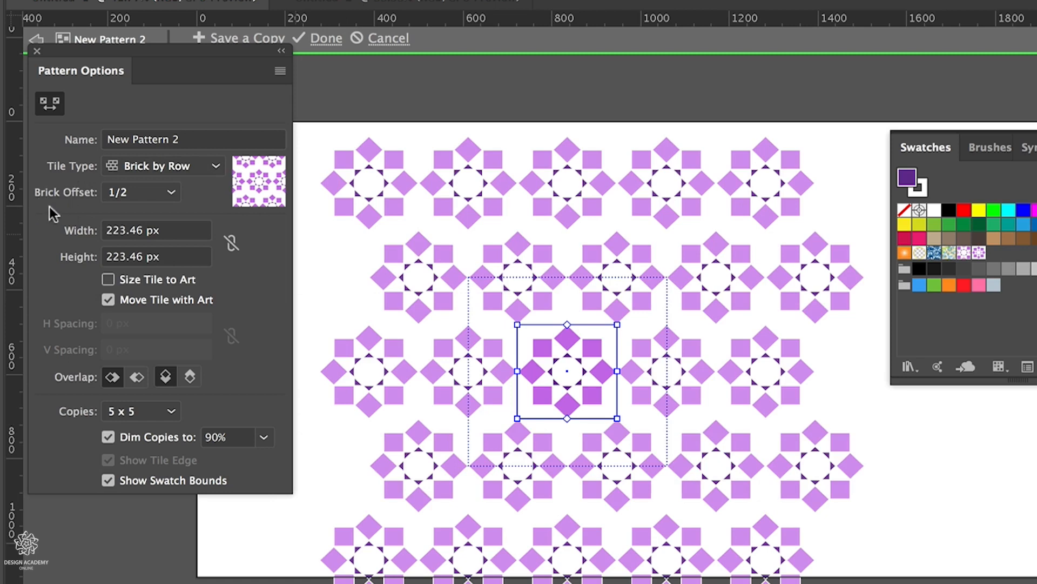
pyautogui.click(173, 194)
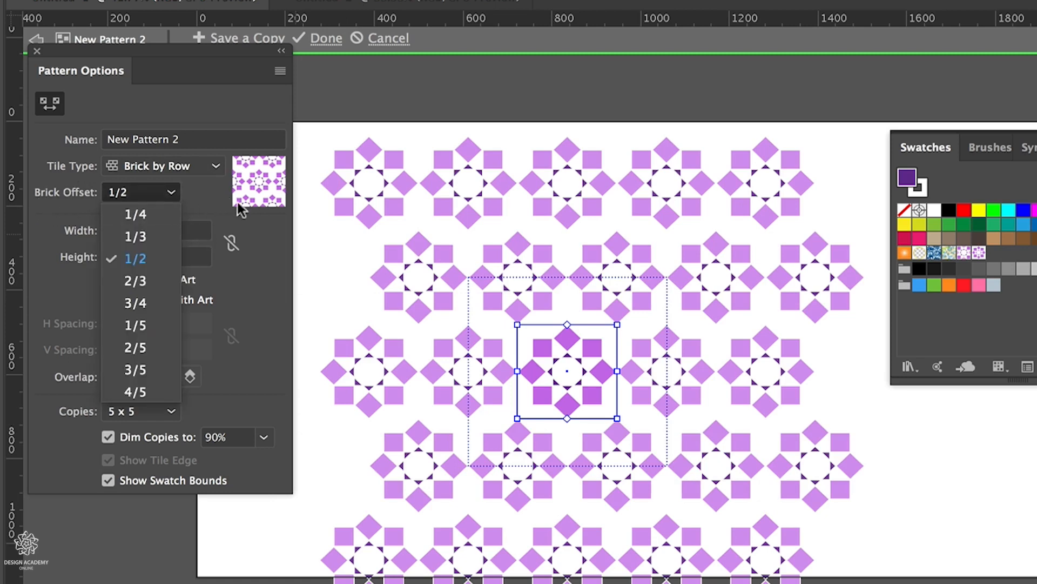
pyautogui.click(157, 233)
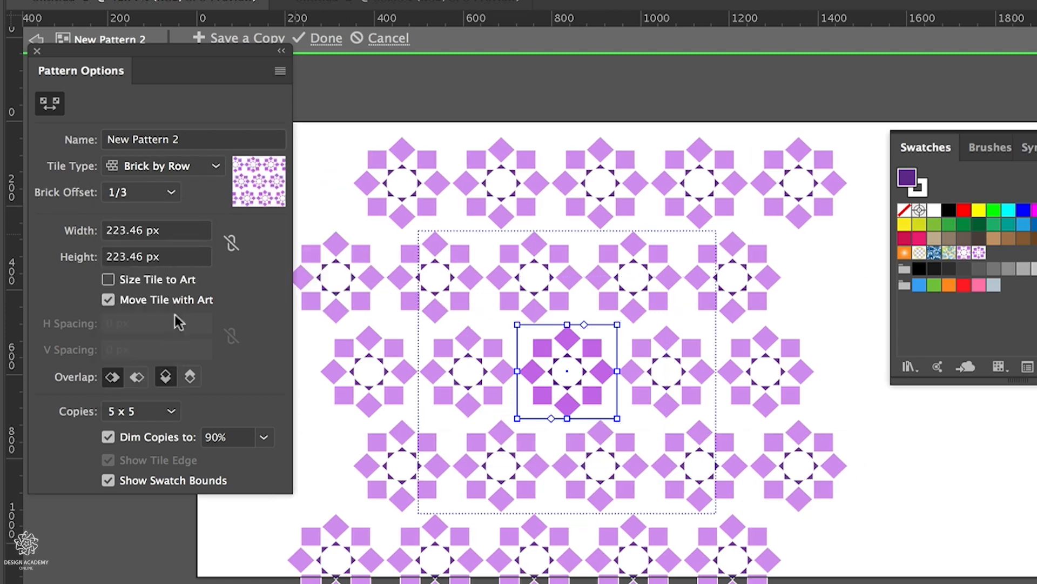
pyautogui.click(177, 194)
pyautogui.click(163, 214)
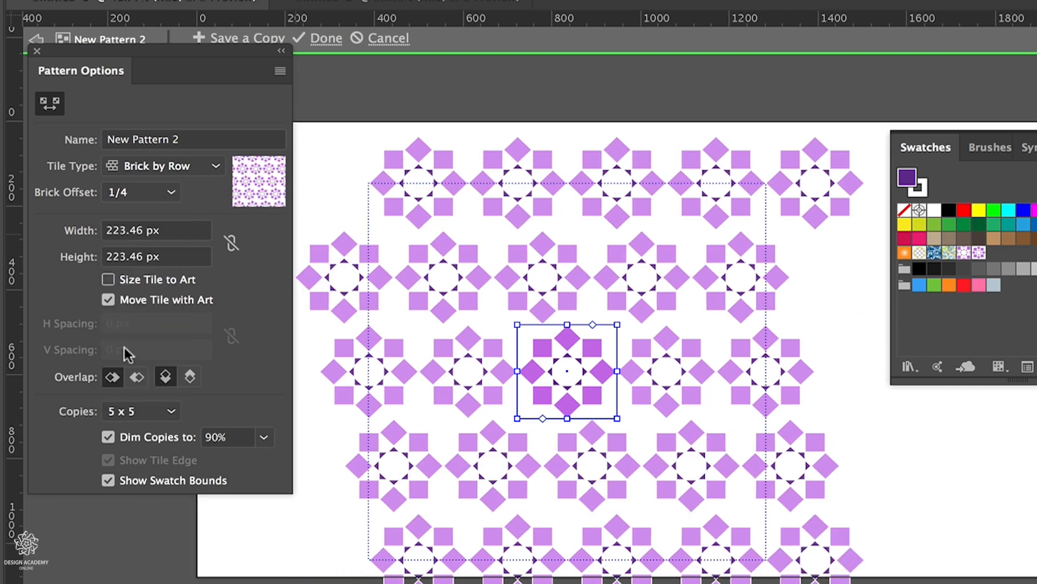
# Try the Brick by Column tile type and set its brick offset to 1/2
pyautogui.click(214, 167)
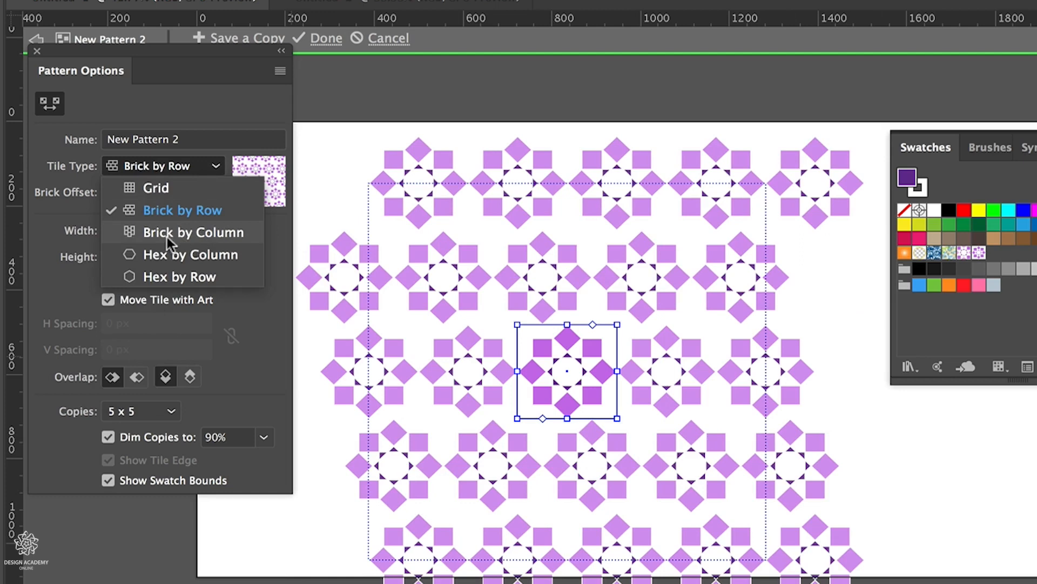
pyautogui.click(227, 233)
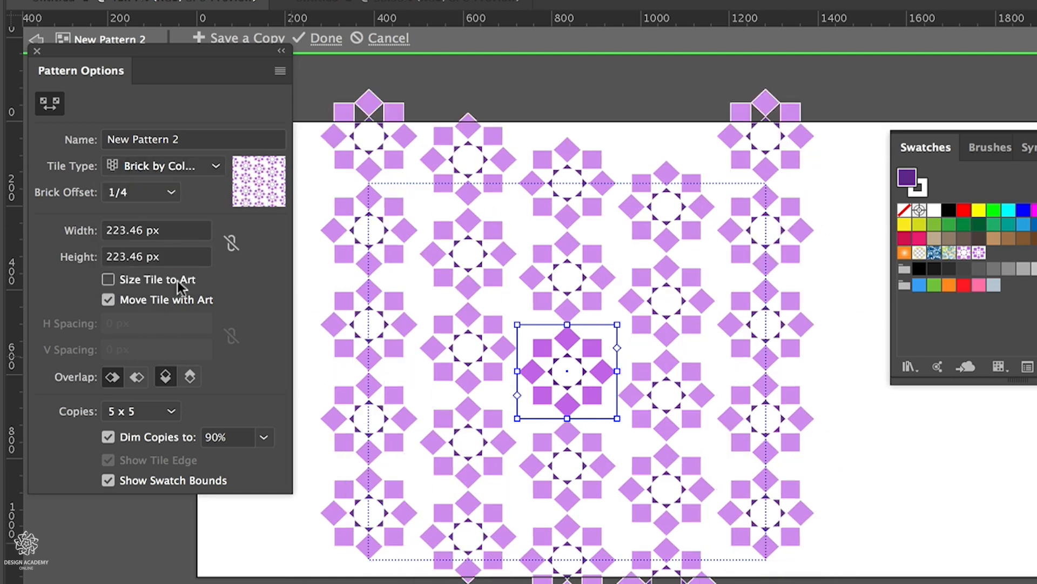
pyautogui.click(178, 194)
pyautogui.click(154, 261)
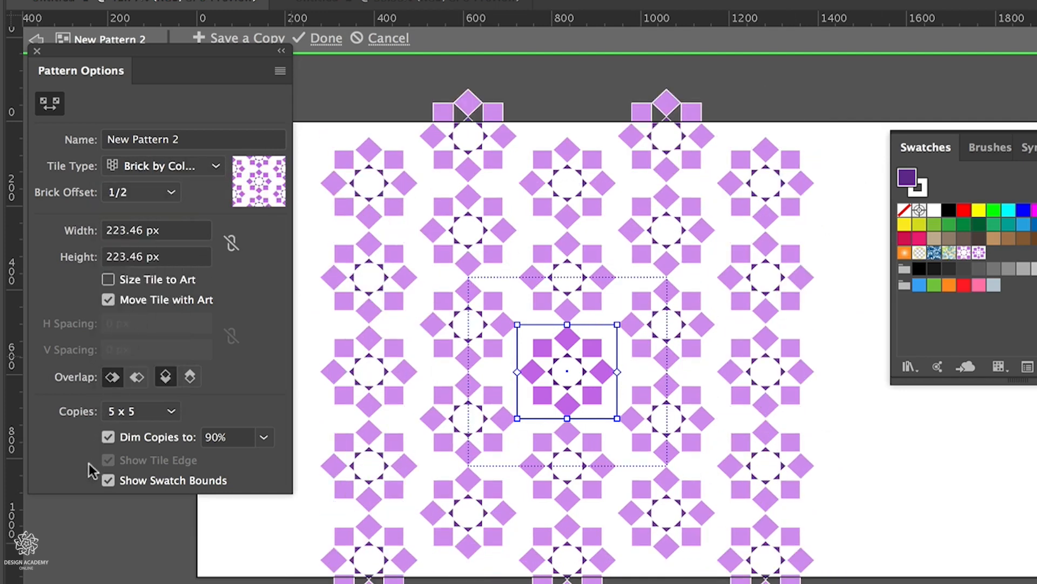
# Try the Hex by Column and Hex by Row tile types, and return the pattern to Grid
pyautogui.click(216, 166)
pyautogui.click(238, 256)
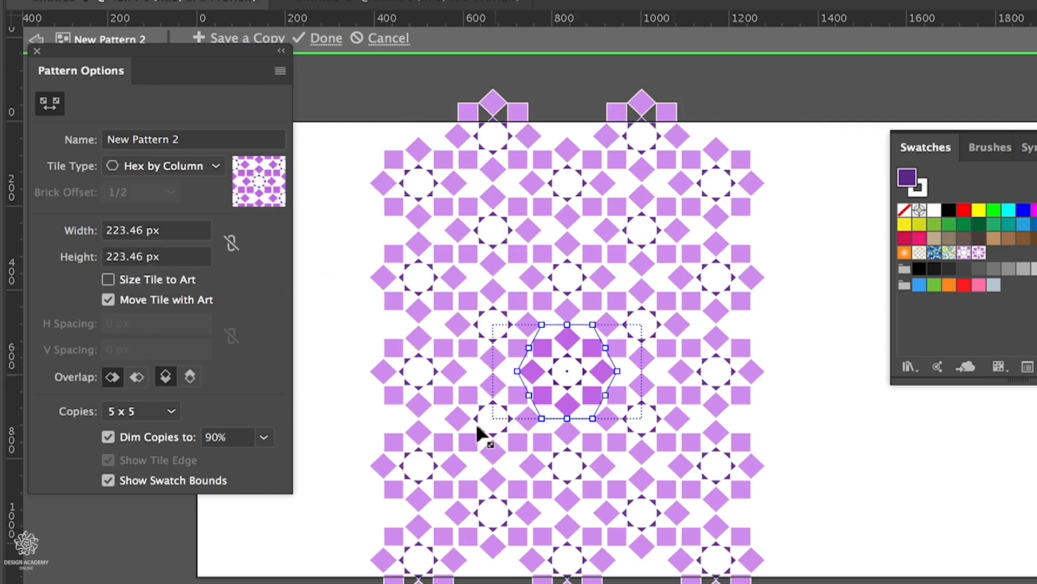
pyautogui.click(215, 166)
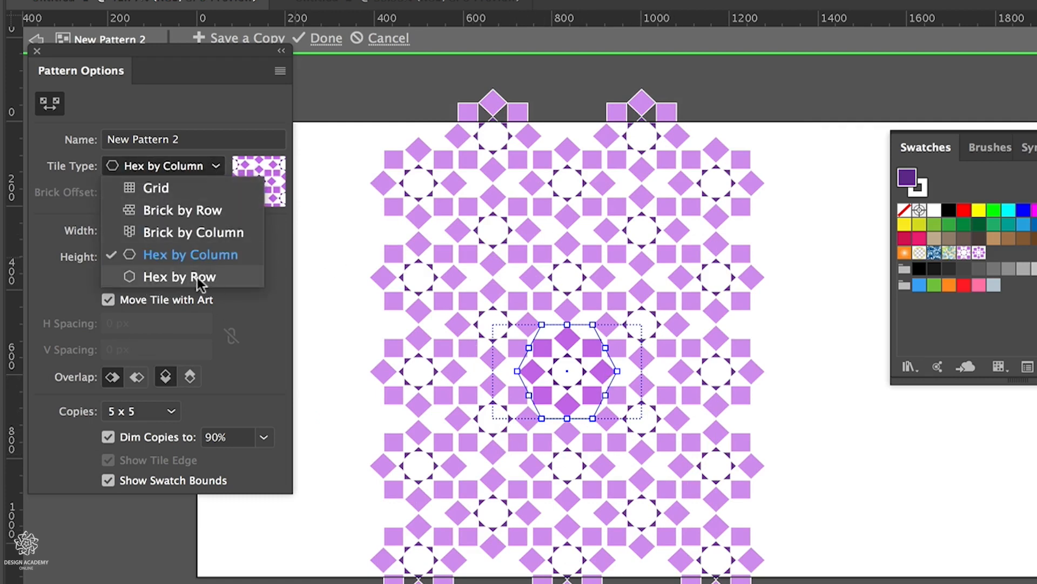
pyautogui.click(231, 276)
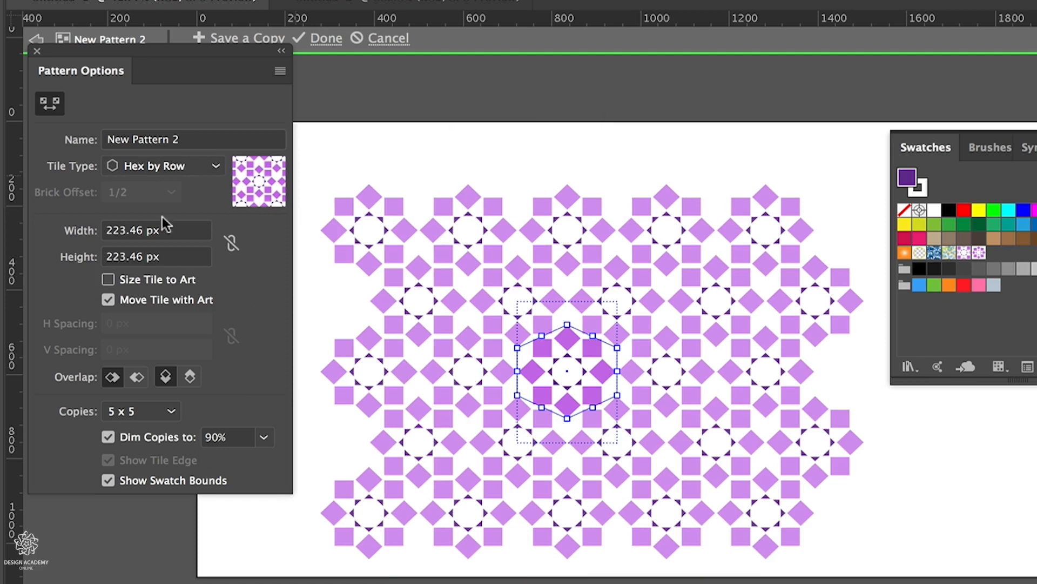
pyautogui.click(212, 167)
pyautogui.click(193, 188)
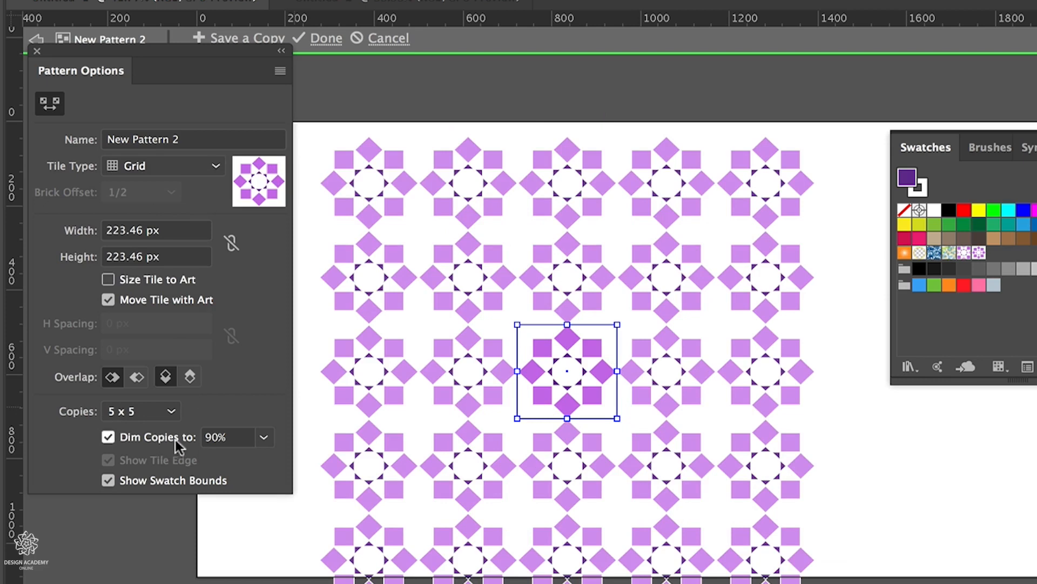
# Try dimming the pattern copies to 50% and 100%, and restore the dimming to 90%
pyautogui.click(265, 438)
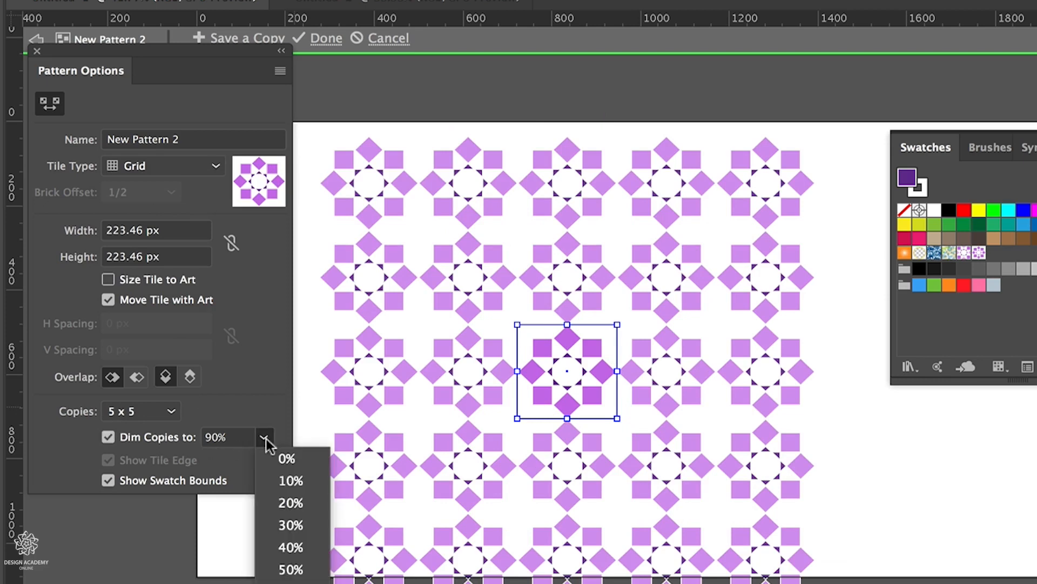
pyautogui.click(292, 569)
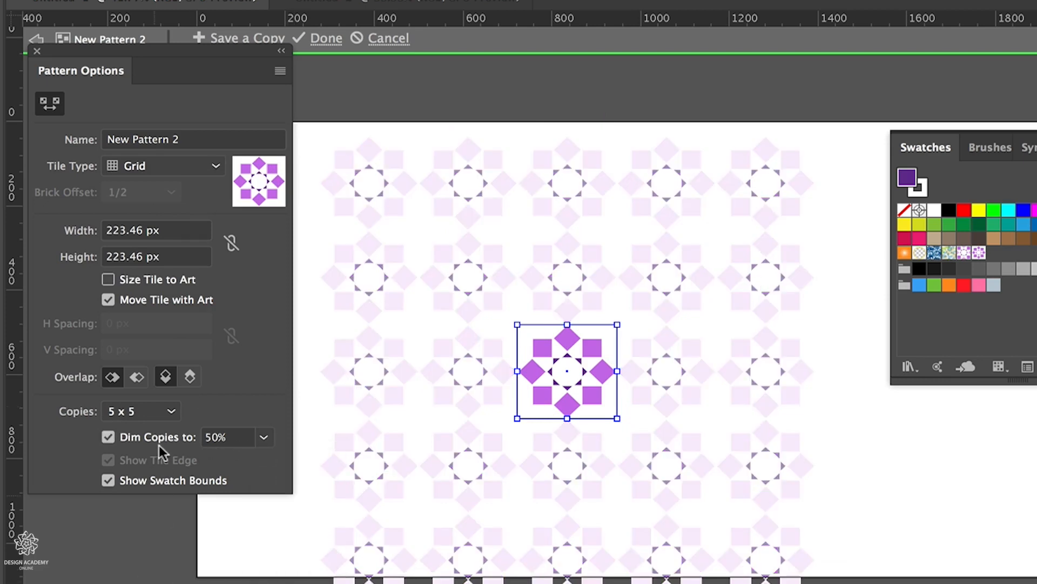
pyautogui.click(264, 437)
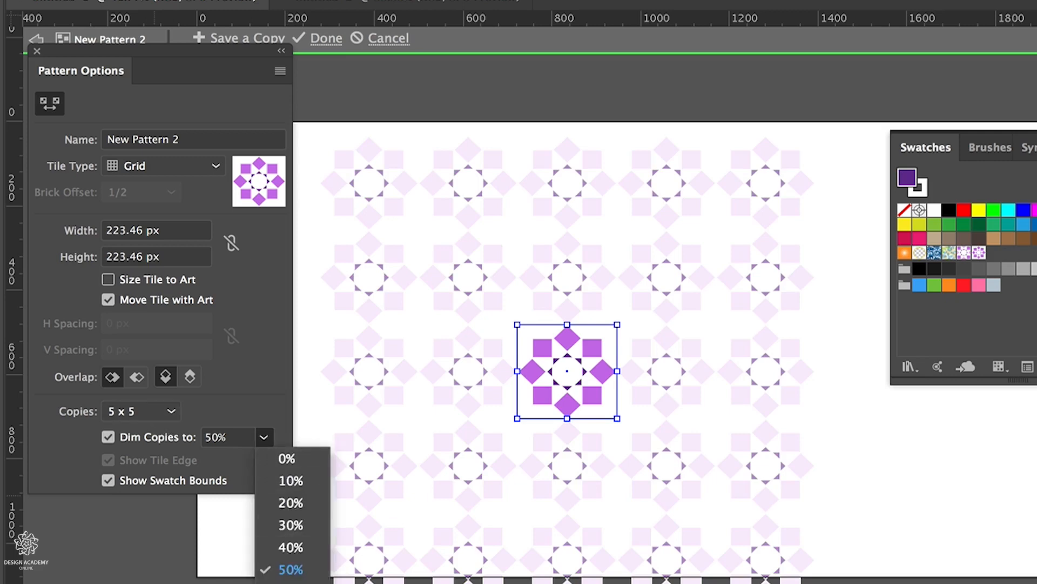
pyautogui.click(292, 583)
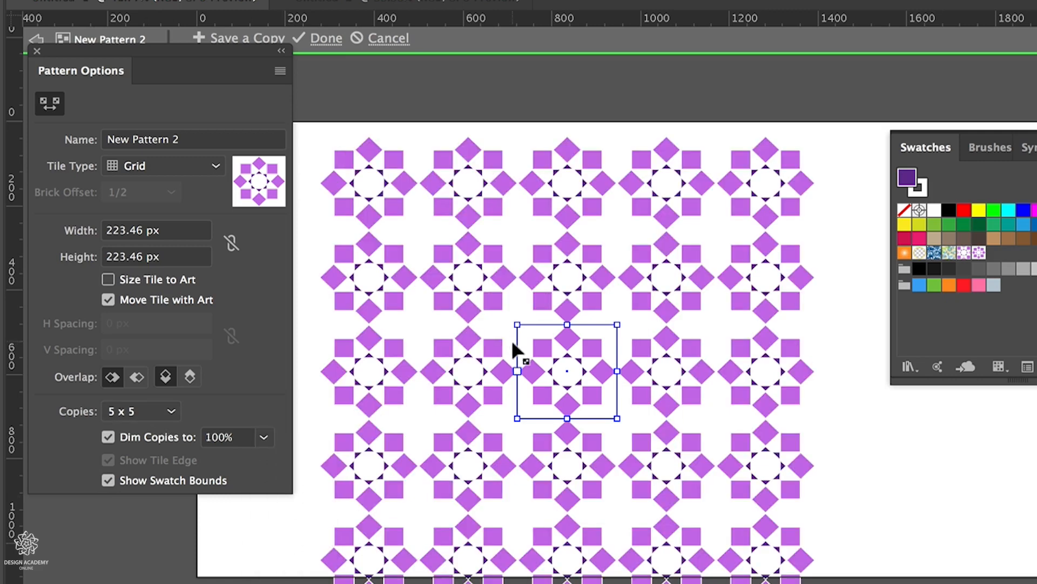
pyautogui.click(265, 438)
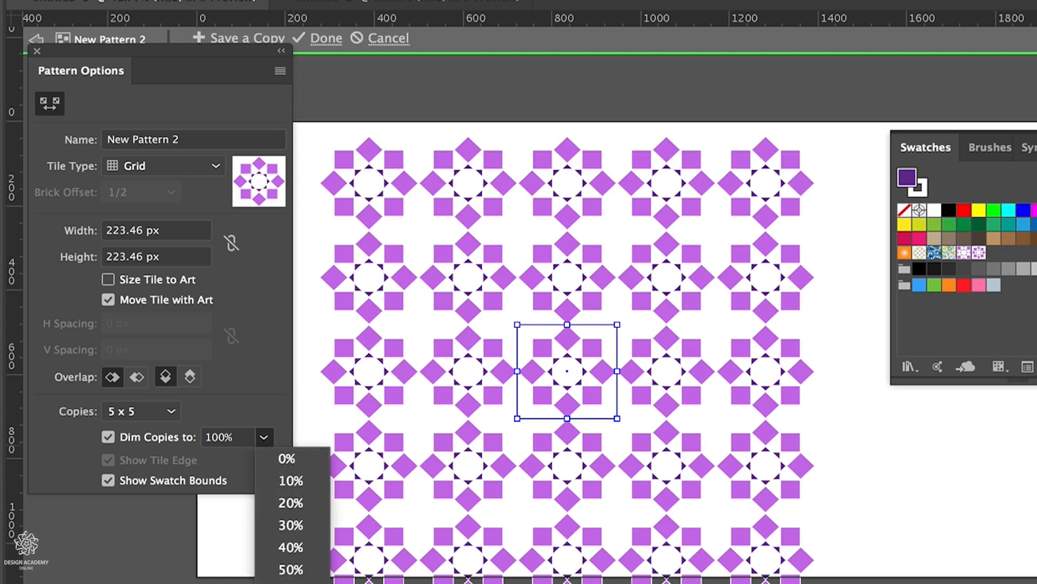
pyautogui.click(292, 583)
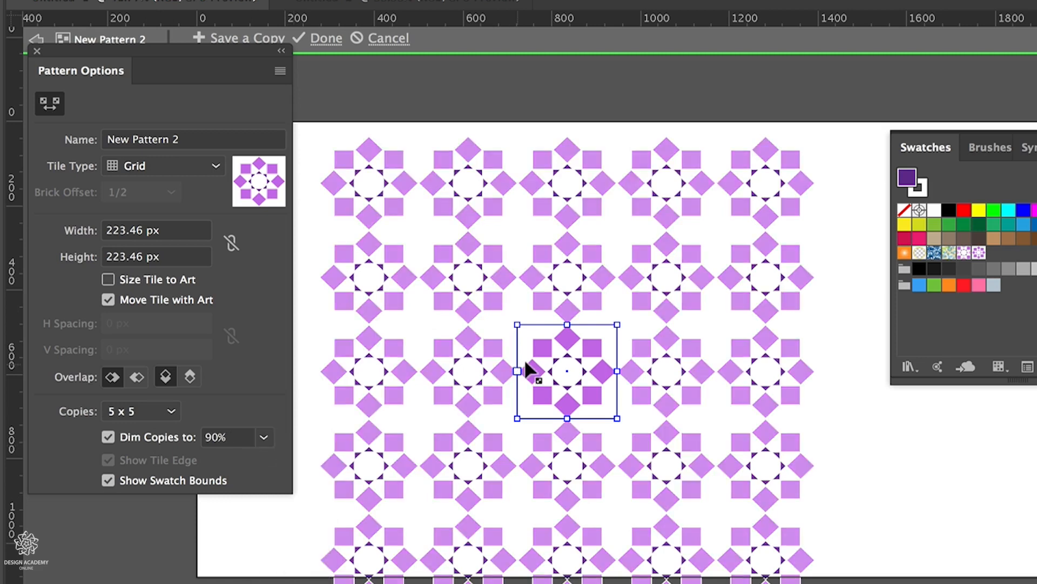
# Compare the pattern preview with dimming of copies off and on, and examine the choices for the number of copies
pyautogui.click(108, 438)
pyautogui.click(108, 437)
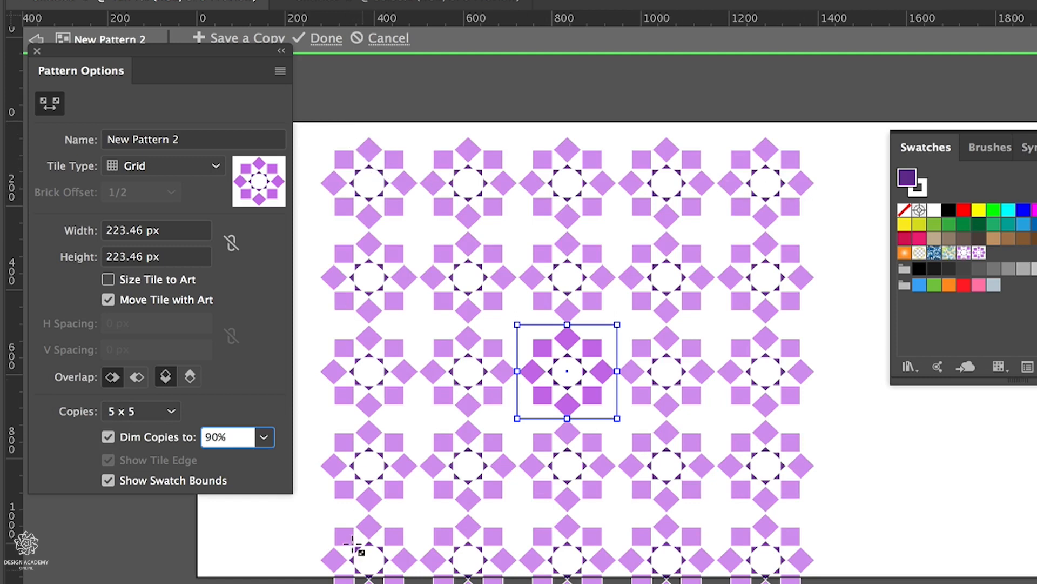
pyautogui.click(172, 411)
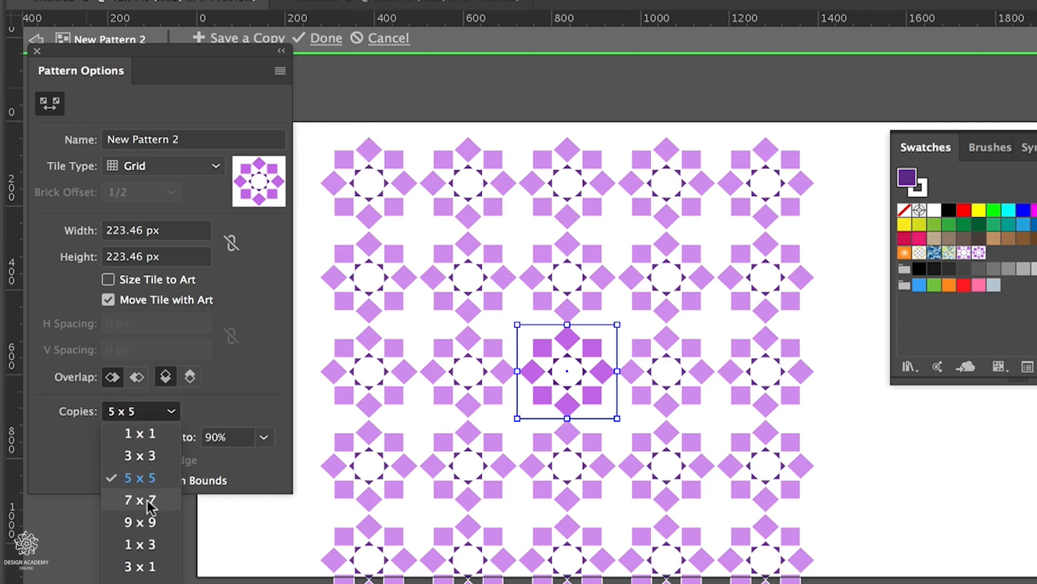
pyautogui.click(173, 406)
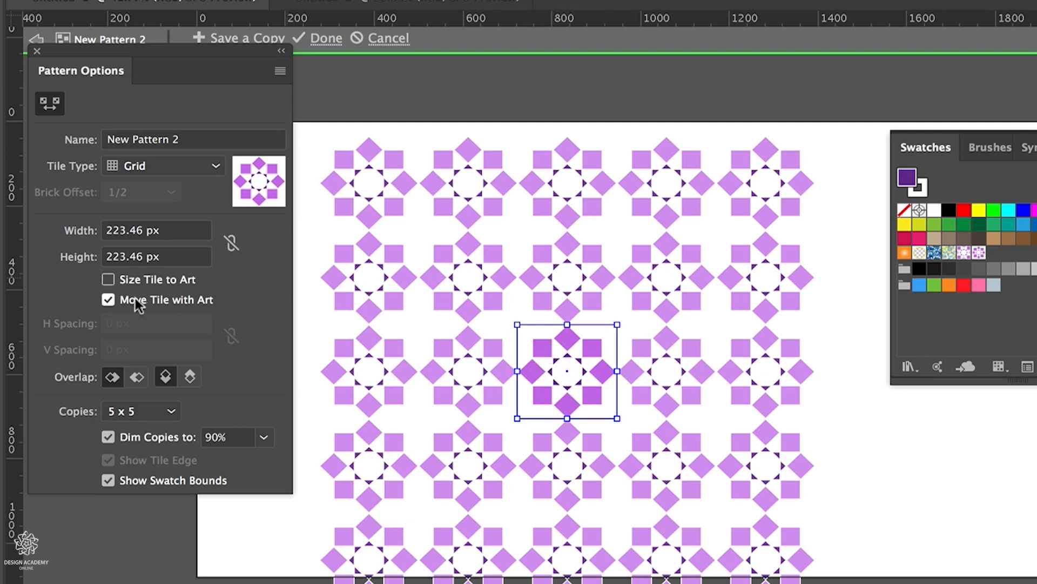
# Turn off moving the tile with the art and switch from tile editing to the Selection tool
pyautogui.click(108, 301)
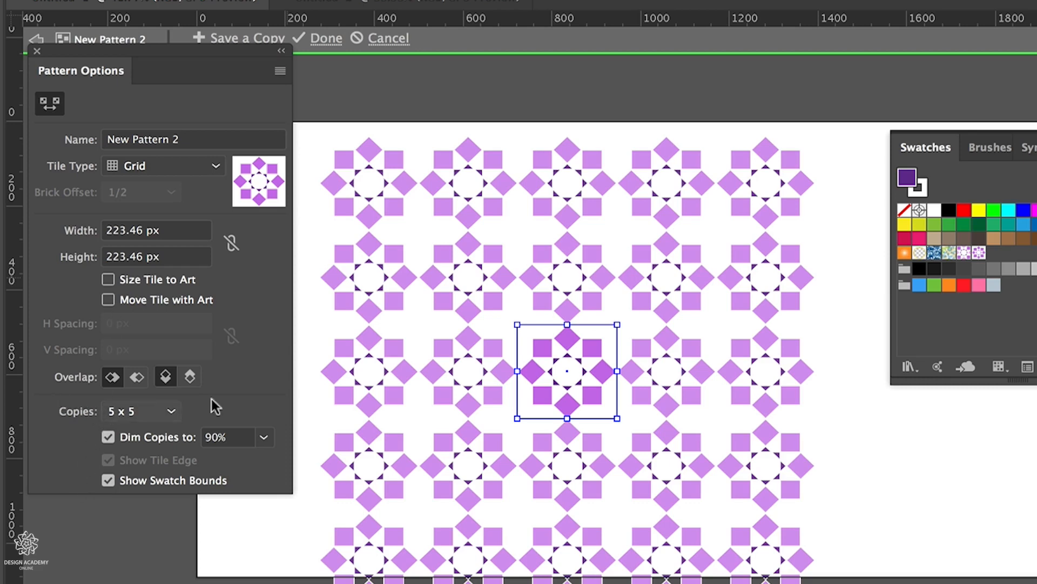
pyautogui.press('v')
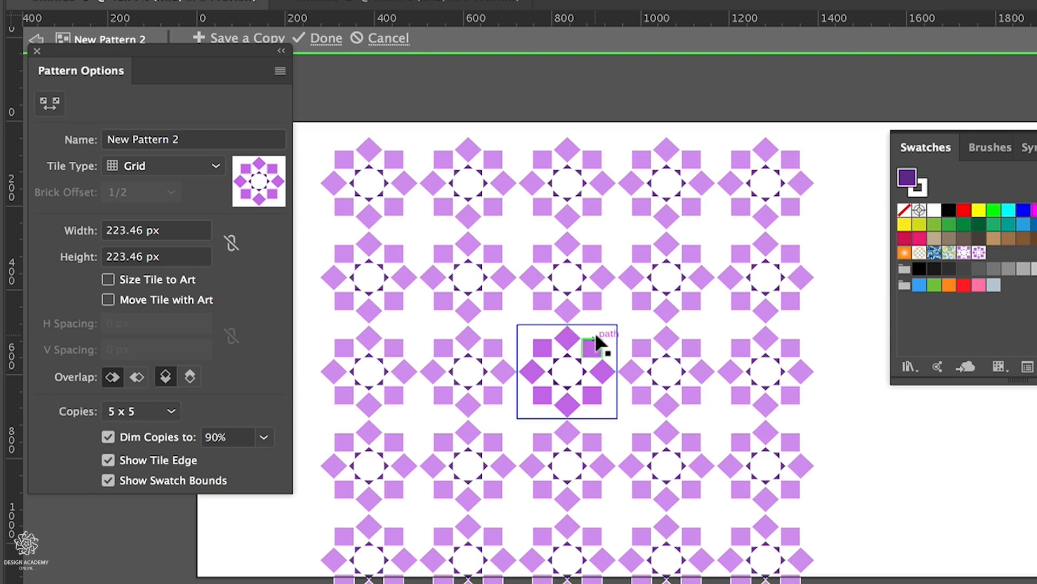
# Duplicate the central rosette's upper-left square leftwards in four overlapping steps so it crosses the tile edge
pyautogui.click(543, 350)
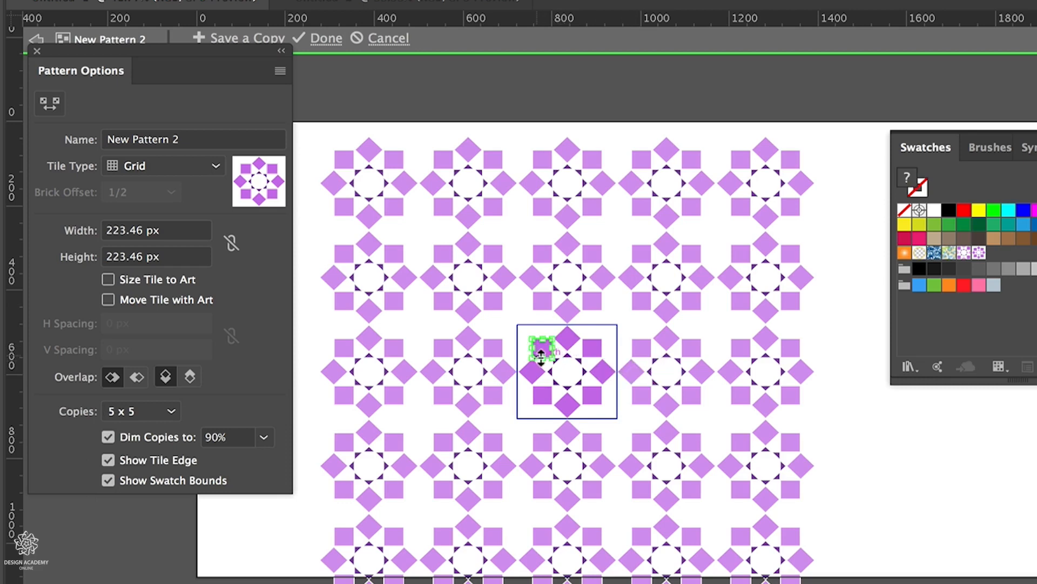
pyautogui.hotkey('shift', 'Left')
pyautogui.hotkey('shift', 'Left')
pyautogui.hotkey('shift', 'Left')
pyautogui.hotkey('shift', 'Left')
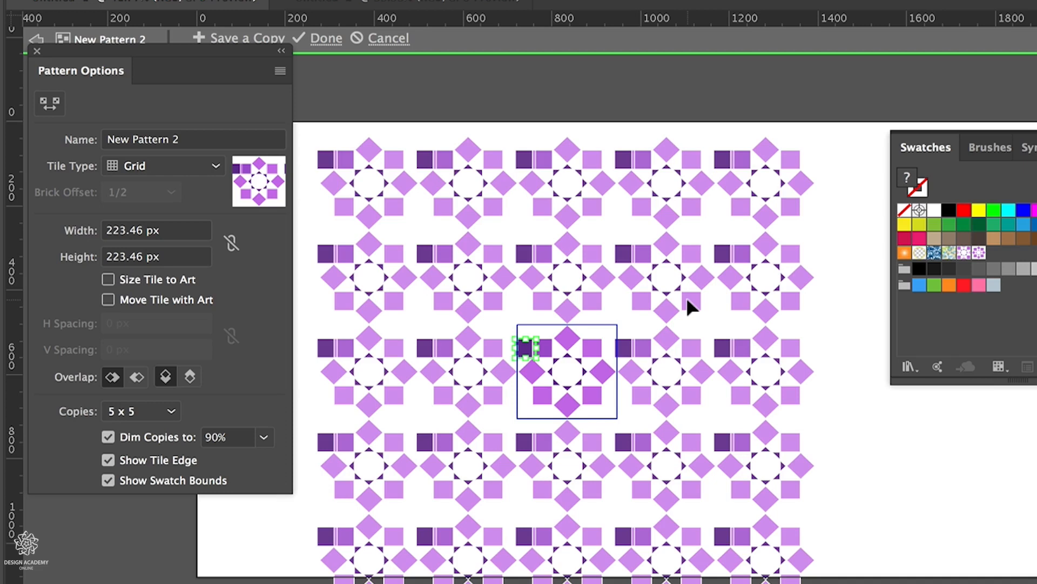
# Duplicate the central rosette's upper-right square upwards in overlapping steps
pyautogui.click(596, 347)
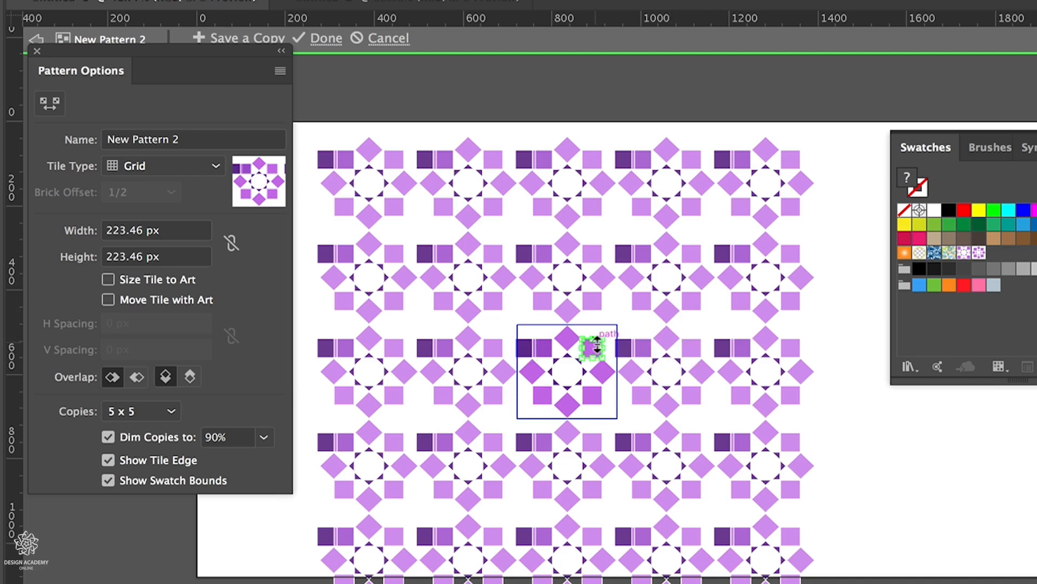
pyautogui.hotkey('shift', 'Up')
pyautogui.hotkey('shift', 'Up')
pyautogui.hotkey('shift', 'Up')
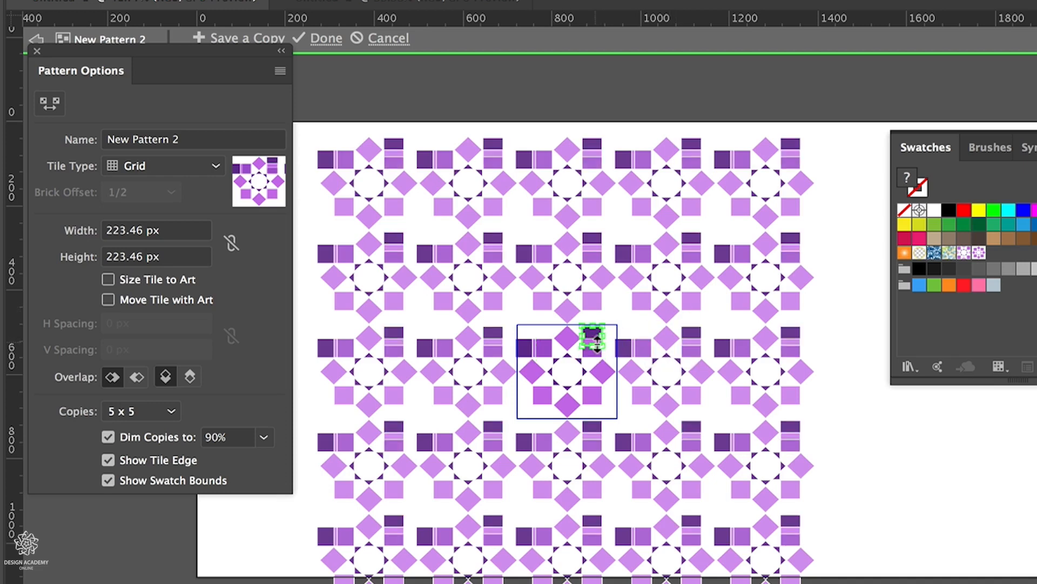
# Duplicate the central rosette's lower-left square downwards and its lower-right square to the right in overlapping steps
pyautogui.click(540, 396)
pyautogui.moveTo(541, 397); pyautogui.dragTo(595, 402)
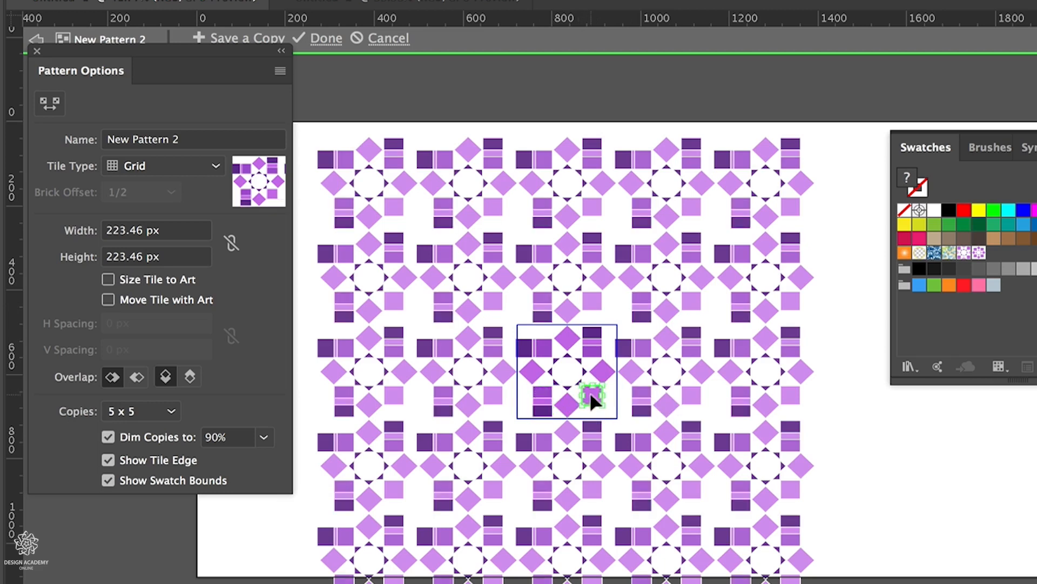
pyautogui.hotkey('shift', 'Right')
pyautogui.hotkey('shift', 'Right')
pyautogui.hotkey('shift', 'Right')
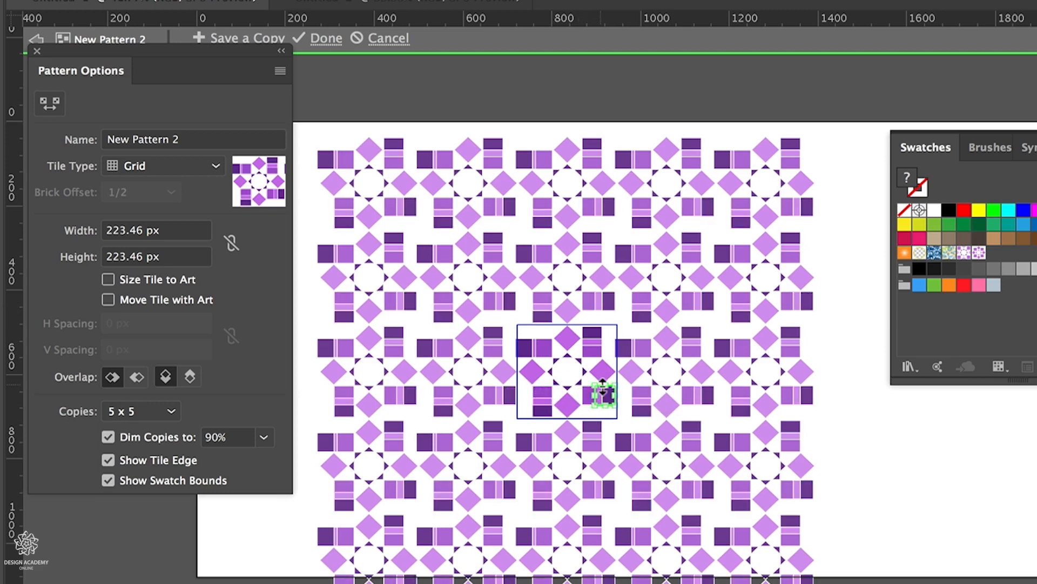
# Undo all the duplicated squares around the central rosette to restore the original motif
pyautogui.press('super+z')
pyautogui.press('super+z')
pyautogui.press('super+z')
pyautogui.press('super+z')
pyautogui.press('super+z')
pyautogui.press('super+z')
pyautogui.press('super+z')
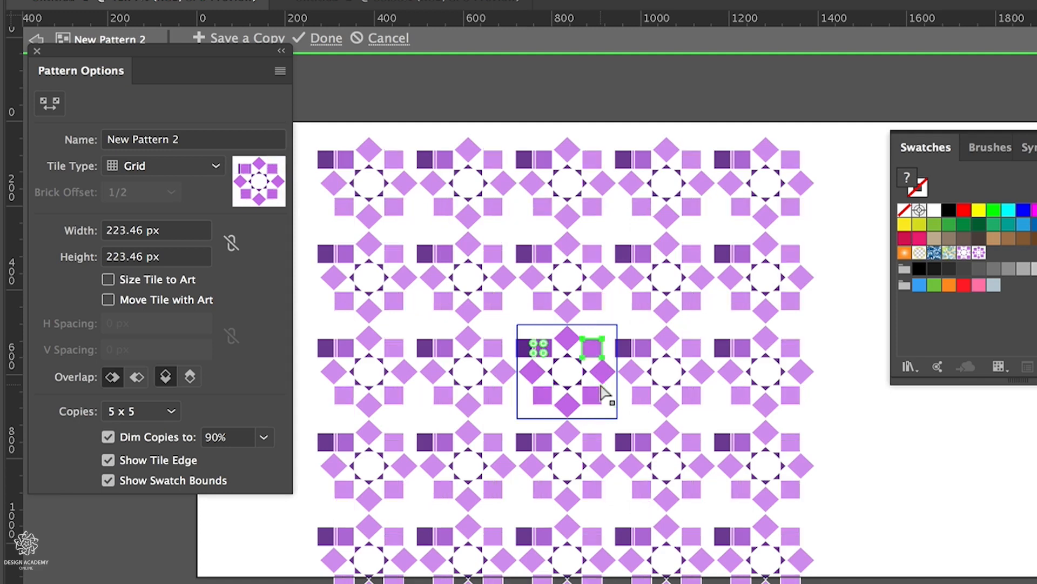
pyautogui.press('super+z')
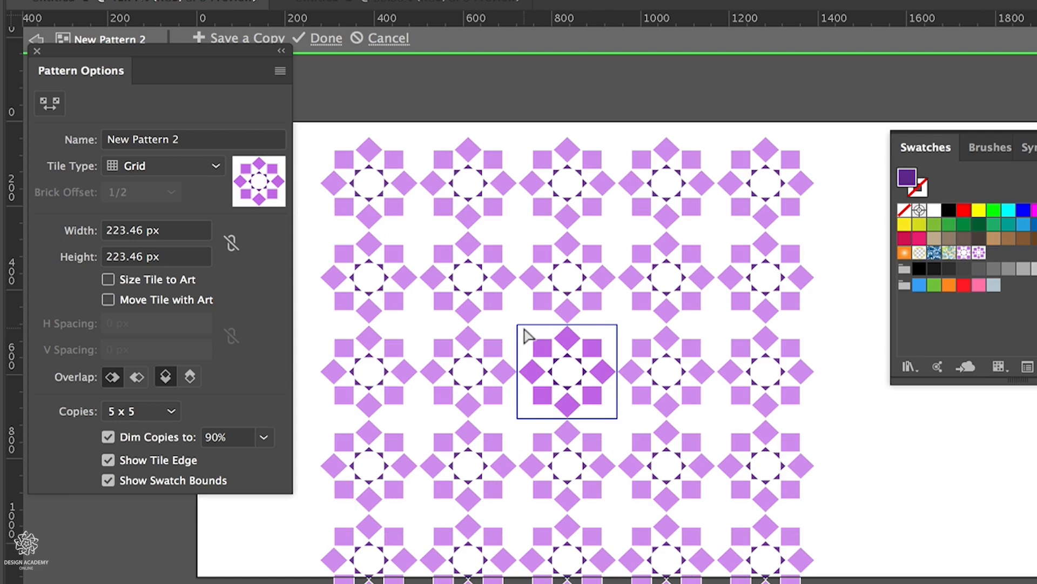
# Select the whole central rosette and move it up and left so it sits off-centre across the tile boundary
pyautogui.moveTo(524, 327); pyautogui.dragTo(614, 417)
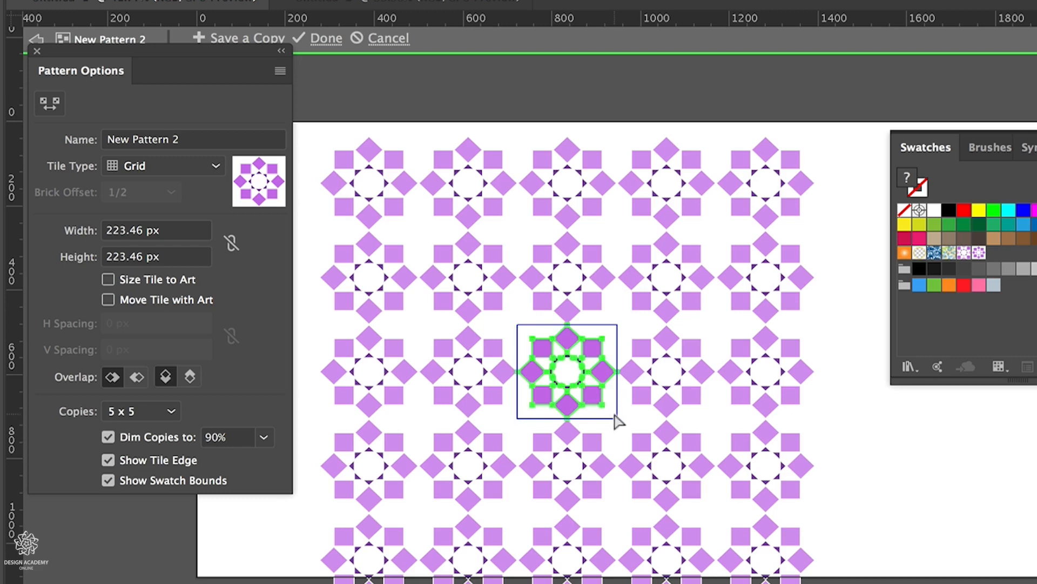
pyautogui.press('v')
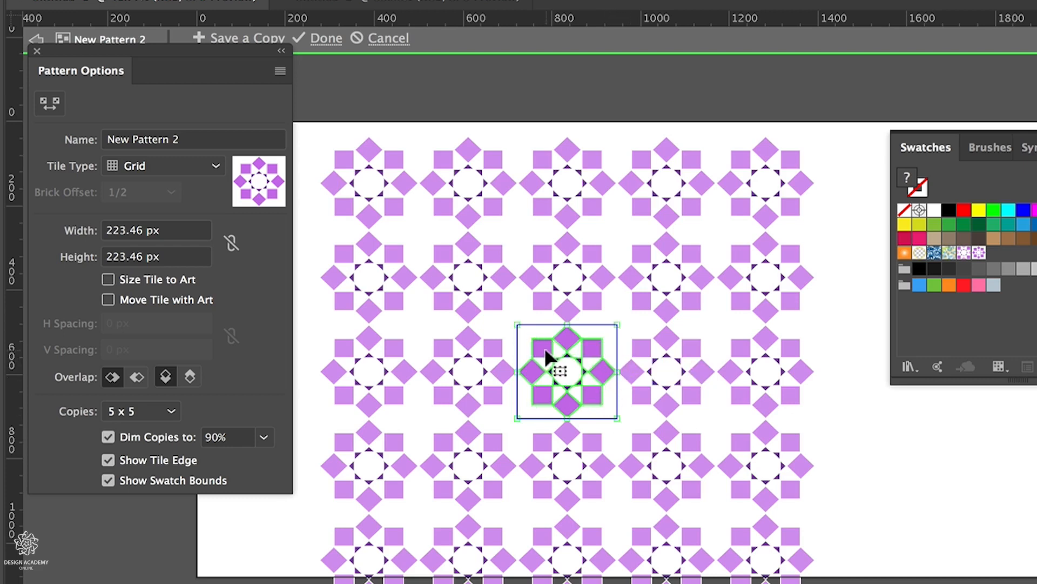
pyautogui.moveTo(536, 354); pyautogui.dragTo(512, 348)
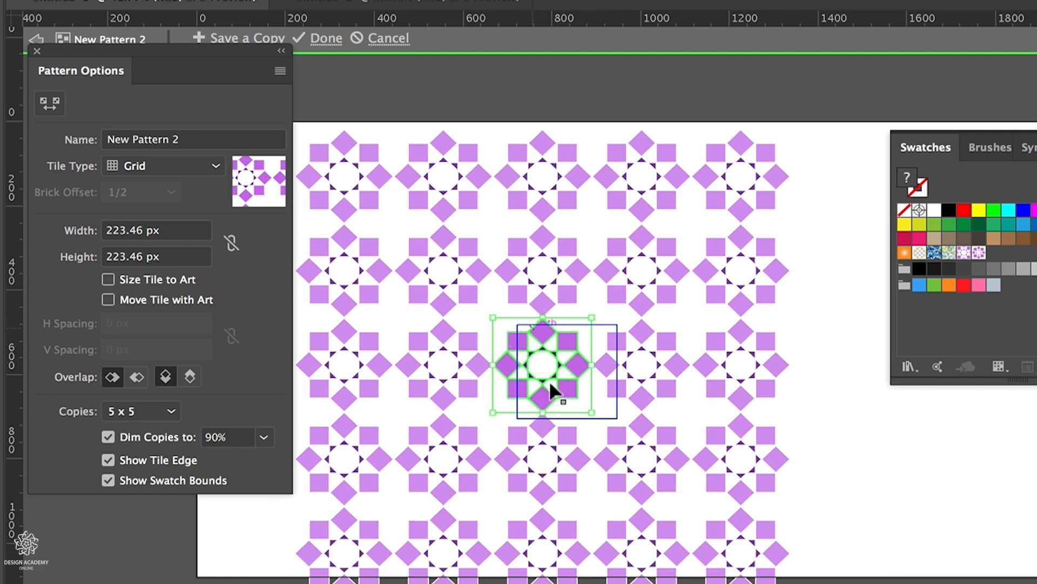
pyautogui.moveTo(567, 388); pyautogui.dragTo(563, 373)
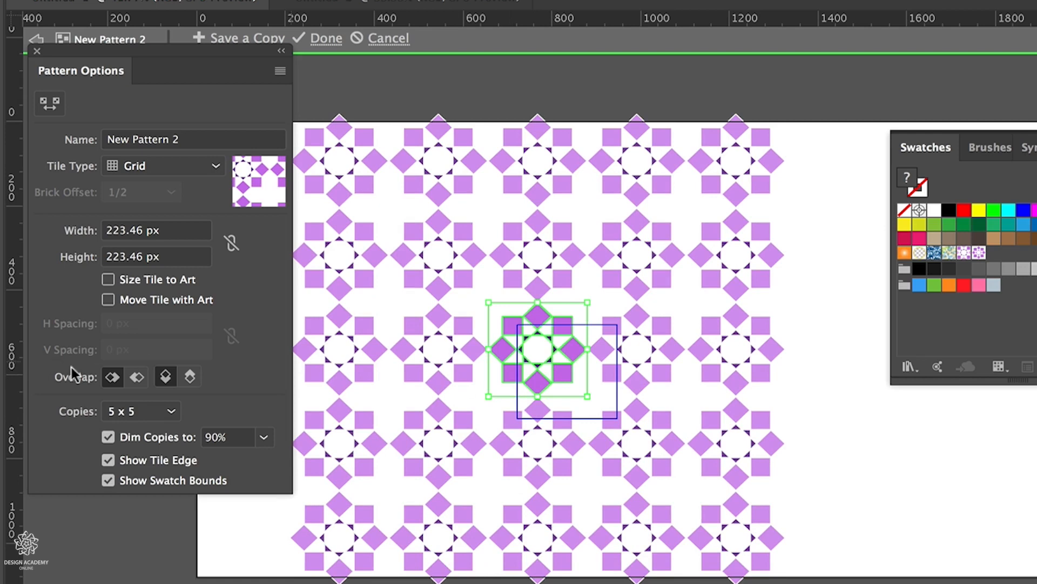
# Try the opposite tile overlap orders, and enlarge the rosette well past its tile with the copies undimmed
pyautogui.click(137, 377)
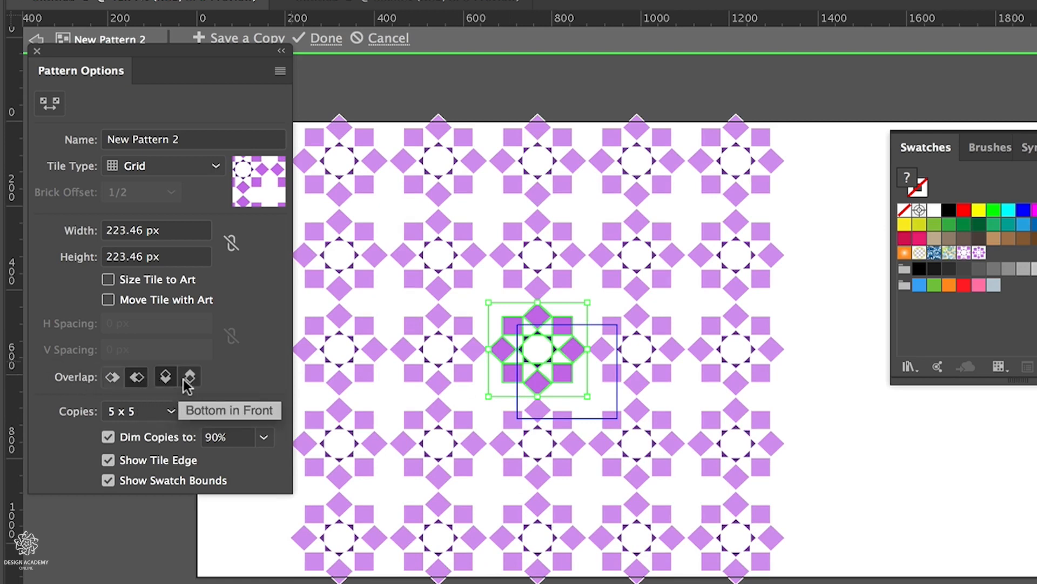
pyautogui.click(188, 377)
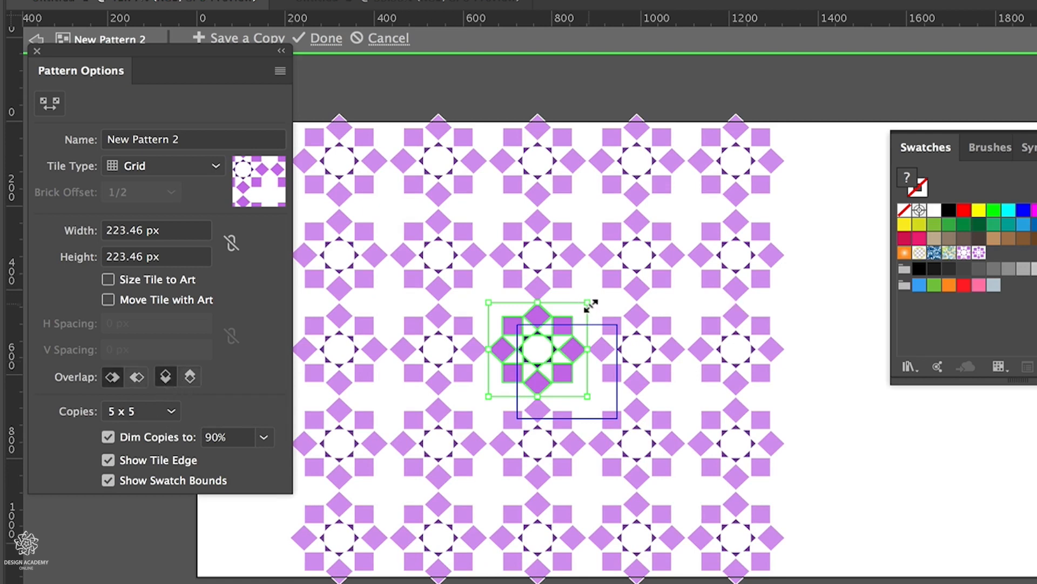
pyautogui.moveTo(589, 303); pyautogui.dragTo(617, 273)
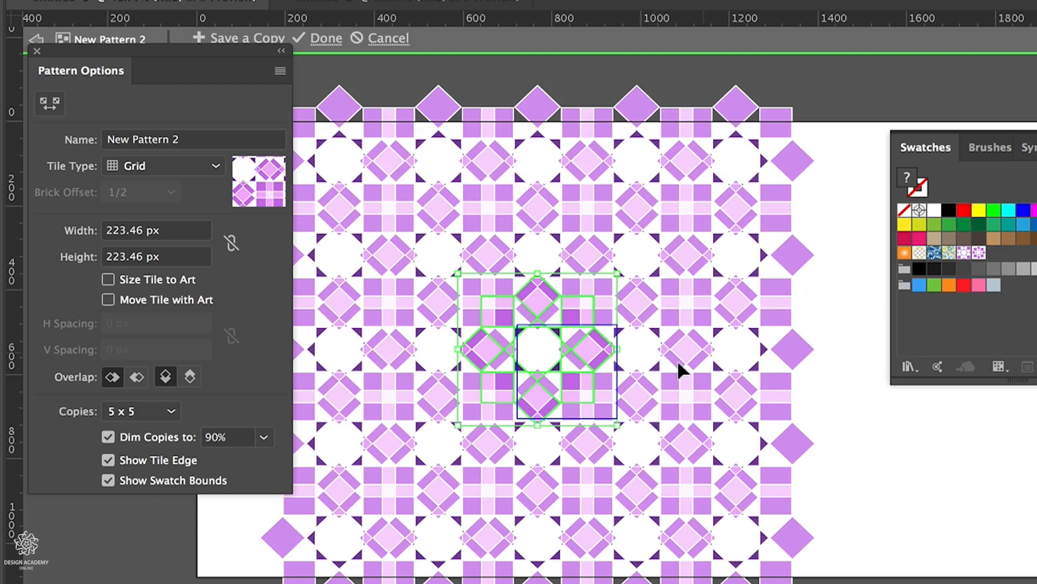
pyautogui.click(108, 437)
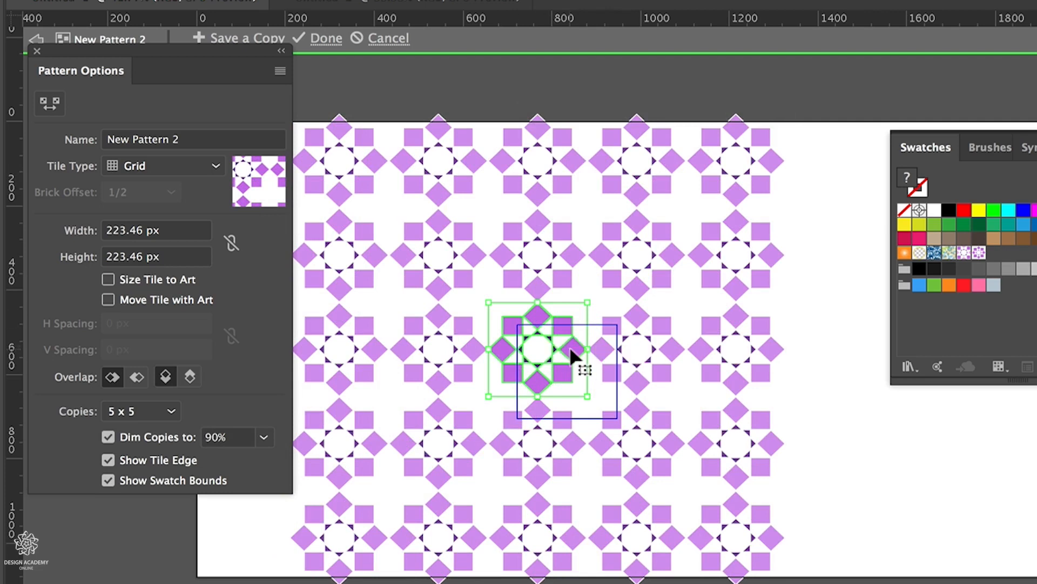
# Recentre the rosette in its tile, enlarged until its corner squares meet the tile edges, and finish editing the pattern
pyautogui.moveTo(575, 354); pyautogui.dragTo(602, 372)
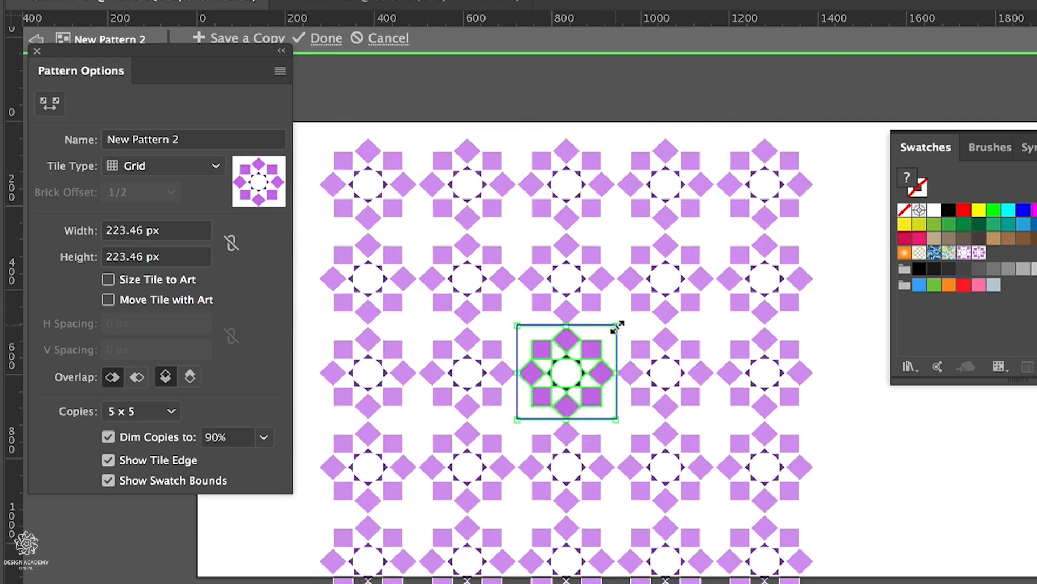
pyautogui.moveTo(617, 325); pyautogui.dragTo(633, 310)
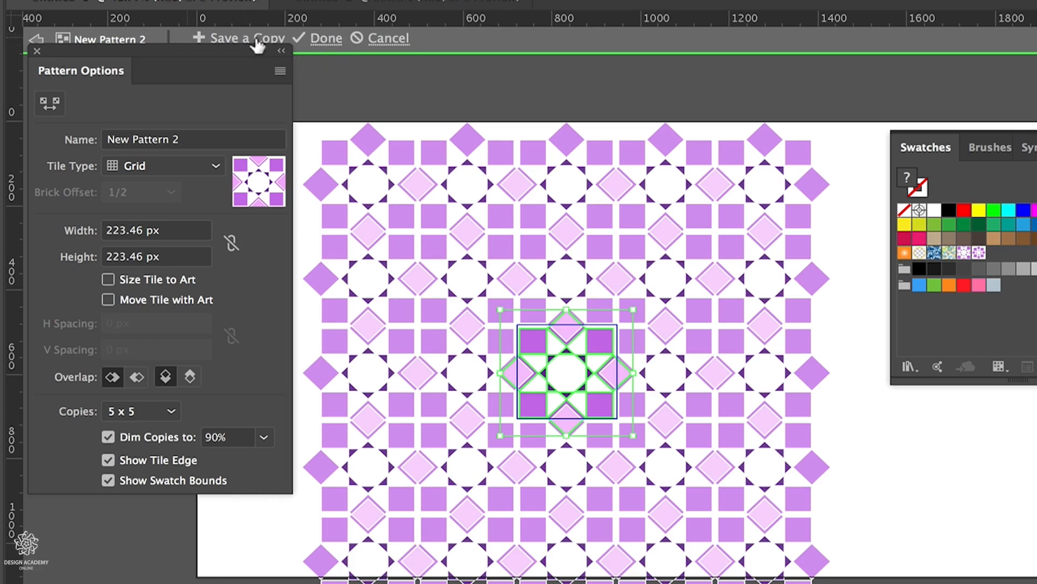
pyautogui.click(36, 52)
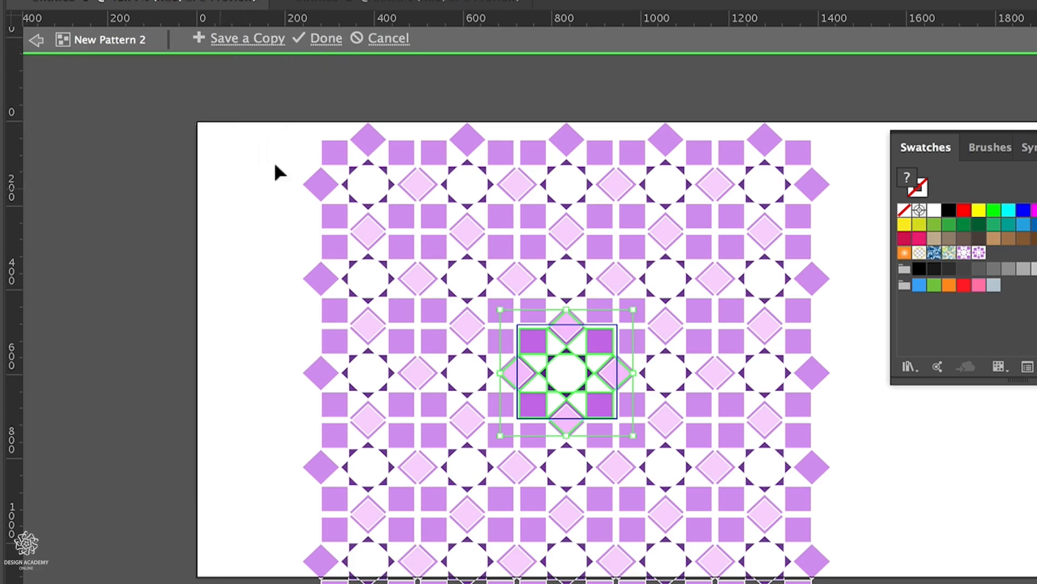
pyautogui.click(324, 38)
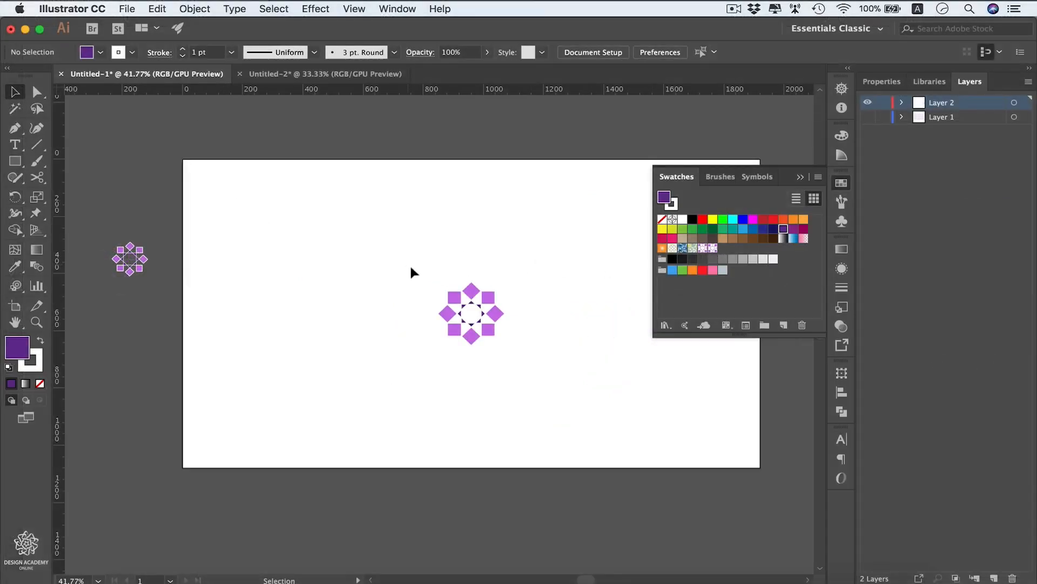
# Move the original rosette group off the artboard to the lower-left pasteboard
pyautogui.click(486, 325)
pyautogui.moveTo(495, 307); pyautogui.dragTo(115, 451)
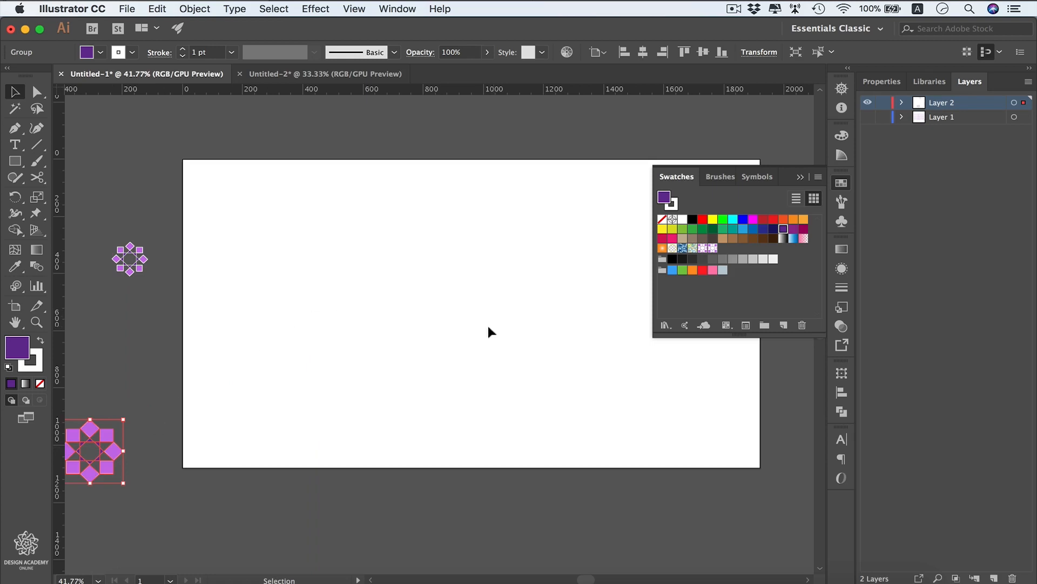
pyautogui.click(395, 267)
# Draw a rectangle covering the whole artboard and fill it with the edited New Pattern 2 swatch
pyautogui.press('m')
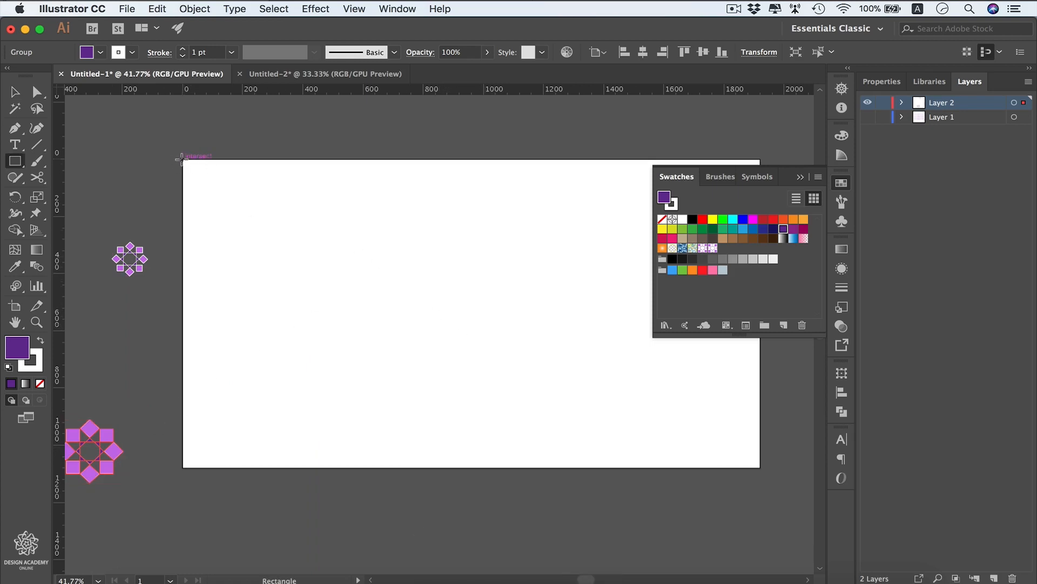
pyautogui.moveTo(312, 241)
pyautogui.mouseDown()
pyautogui.moveTo(671, 433)
pyautogui.moveTo(761, 468)
pyautogui.mouseUp()
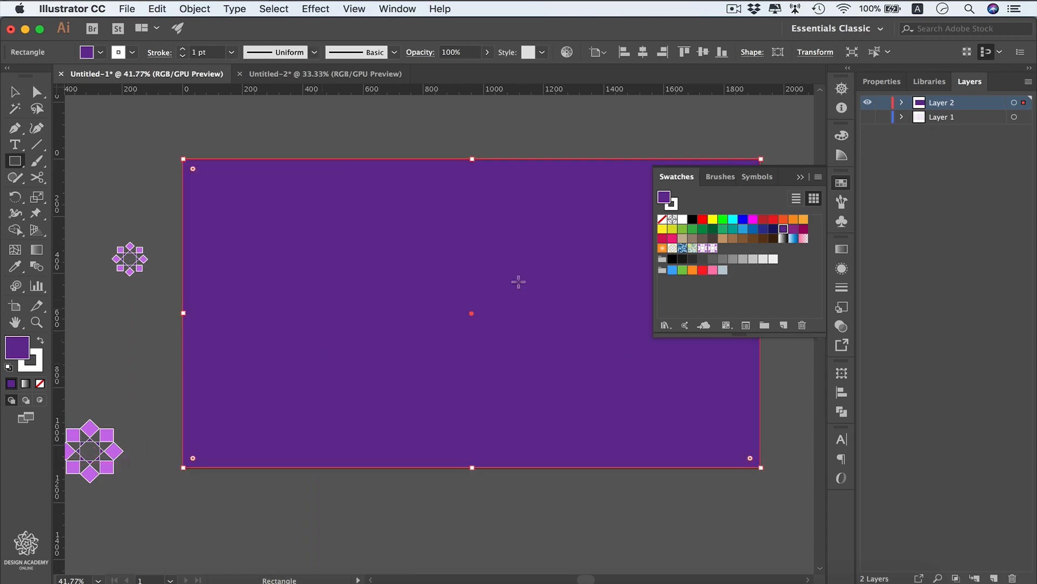
pyautogui.click(720, 253)
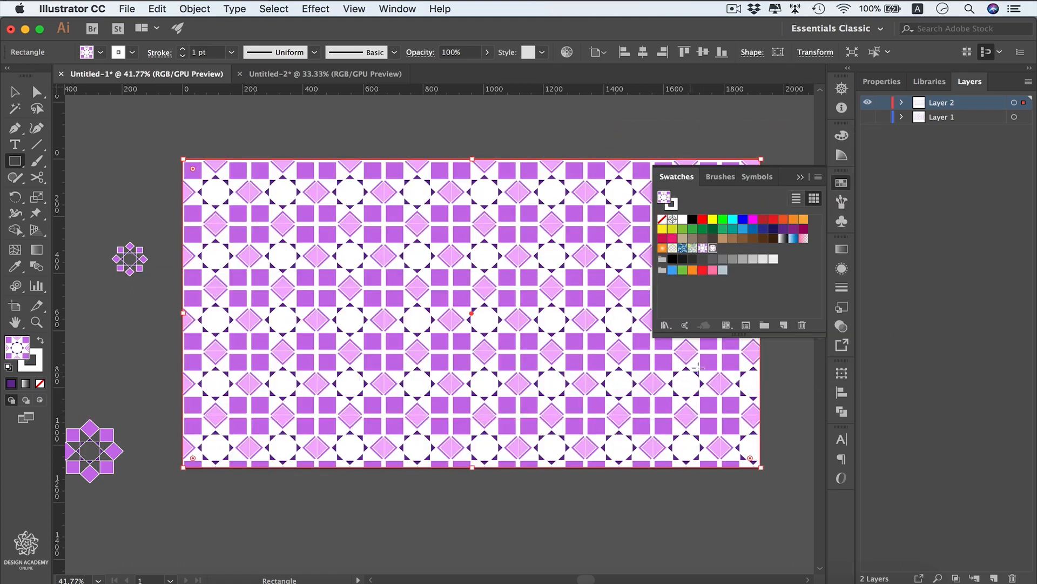
# Open the New Pattern 2 swatch for pattern editing
pyautogui.click(800, 178)
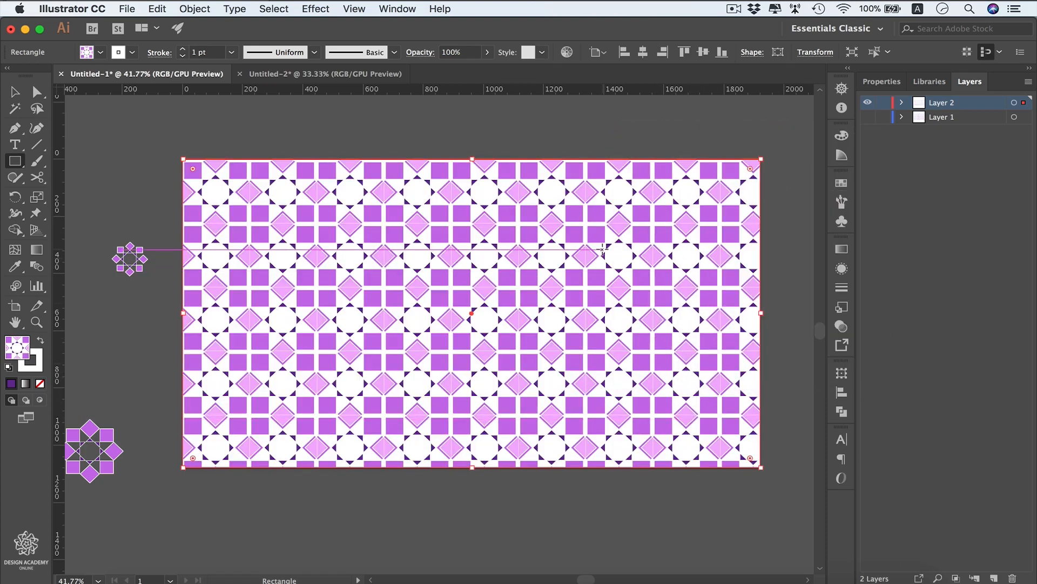
pyautogui.click(841, 184)
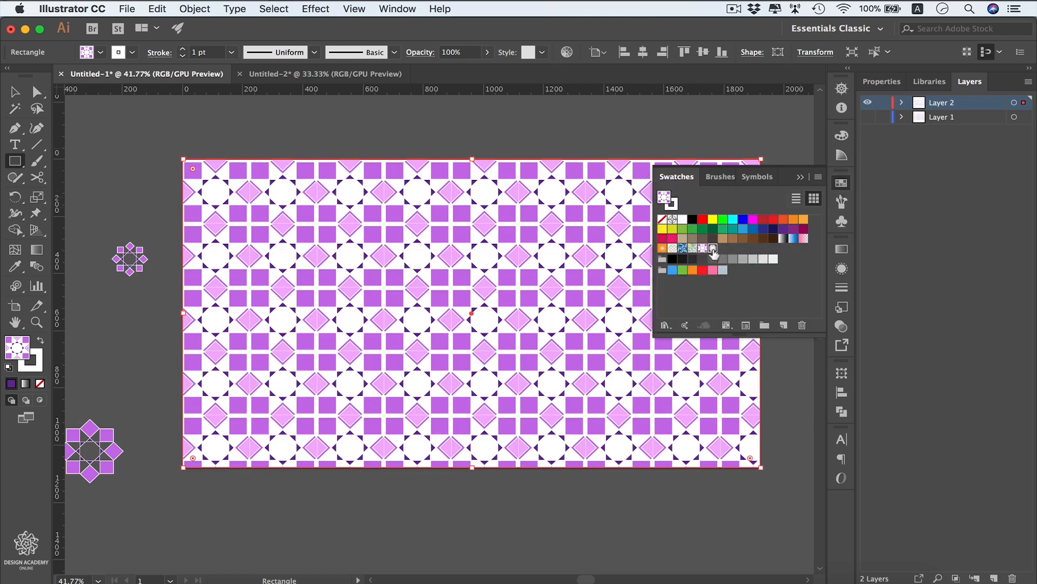
pyautogui.doubleClick(712, 248)
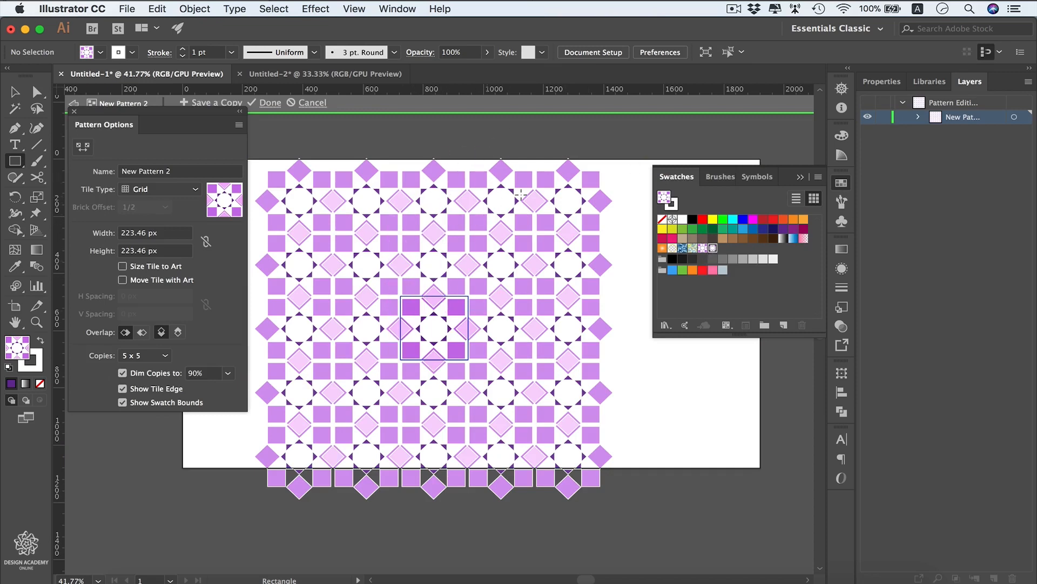
# Copy all the tile's artwork, paste it in front, and rotate the copy counter-clockwise so its points fall between the original ones
pyautogui.press('v')
pyautogui.press('super+a')
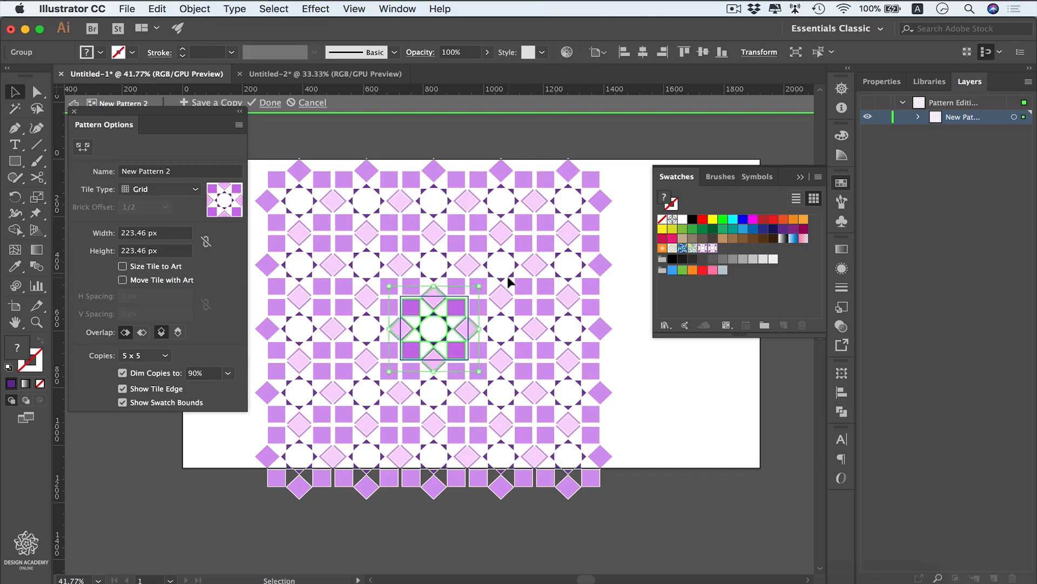
pyautogui.press('super')
pyautogui.press('super+c')
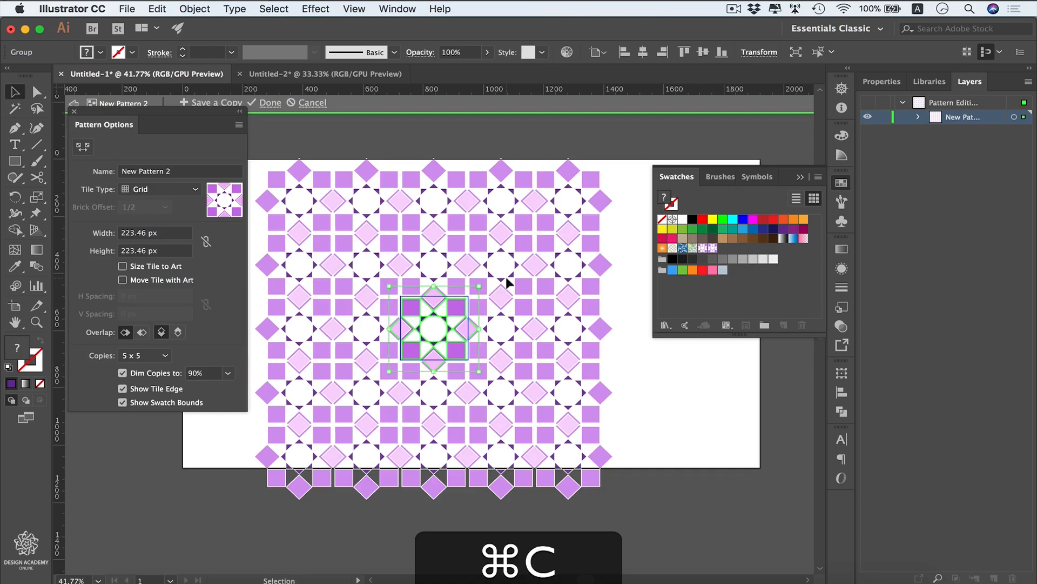
pyautogui.press('super+f')
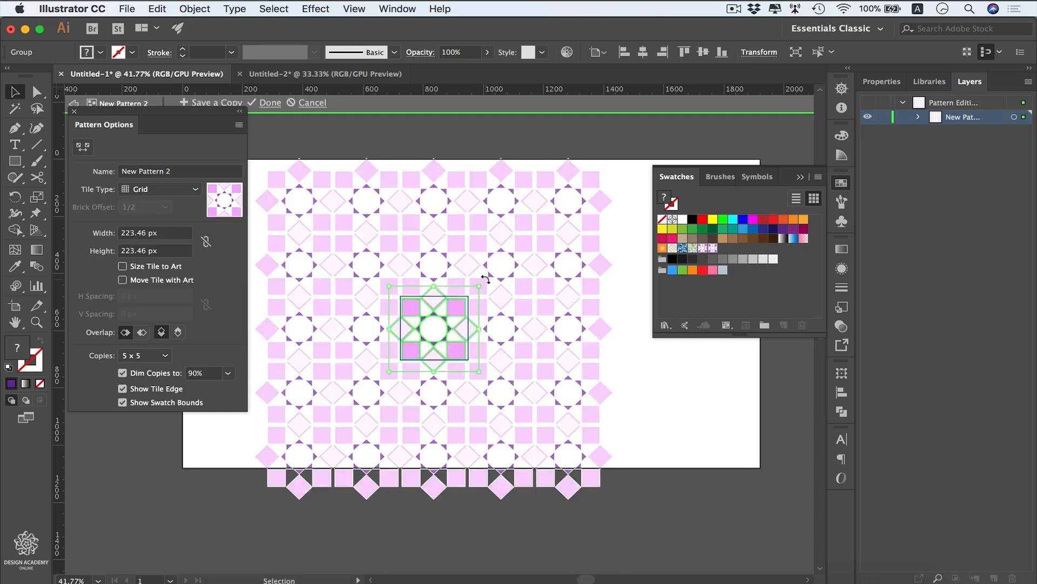
pyautogui.moveTo(485, 280)
pyautogui.mouseDown()
pyautogui.moveTo(464, 262)
pyautogui.moveTo(482, 259)
pyautogui.mouseUp()
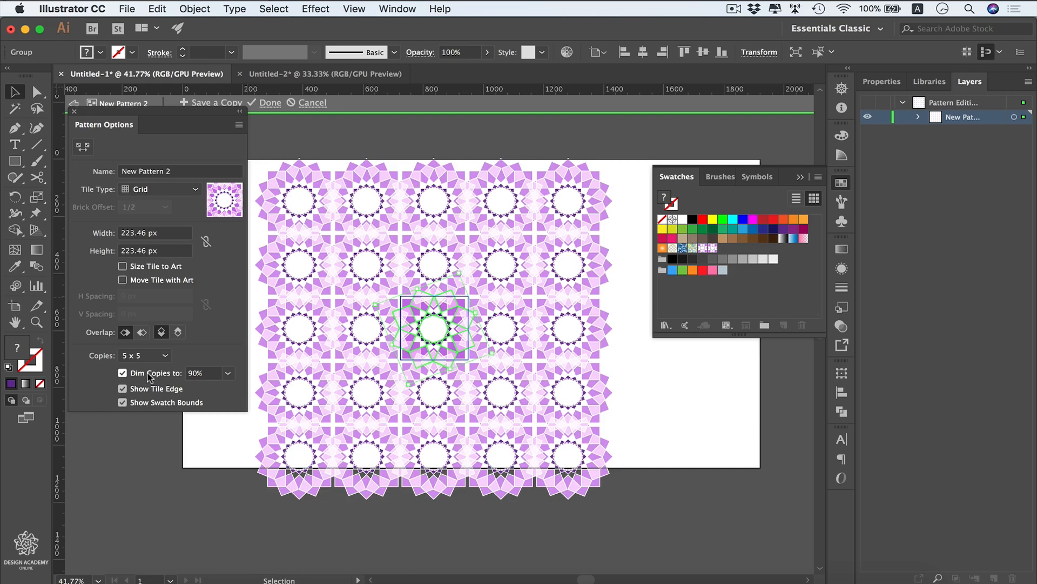
# Turn off dimming of the copies and save a copy of the pattern named "Oriental pattern"
pyautogui.click(123, 373)
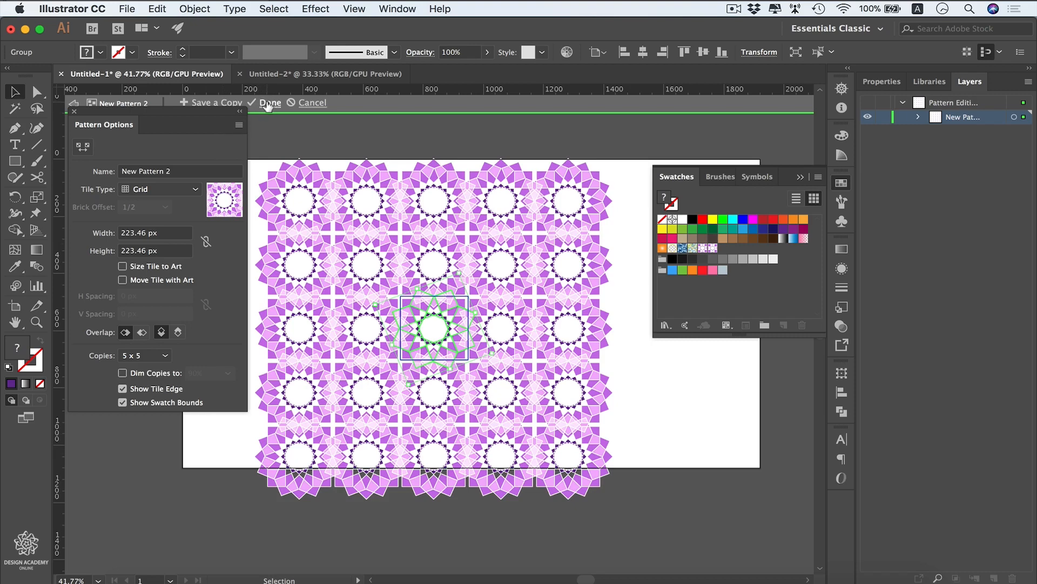
pyautogui.click(215, 105)
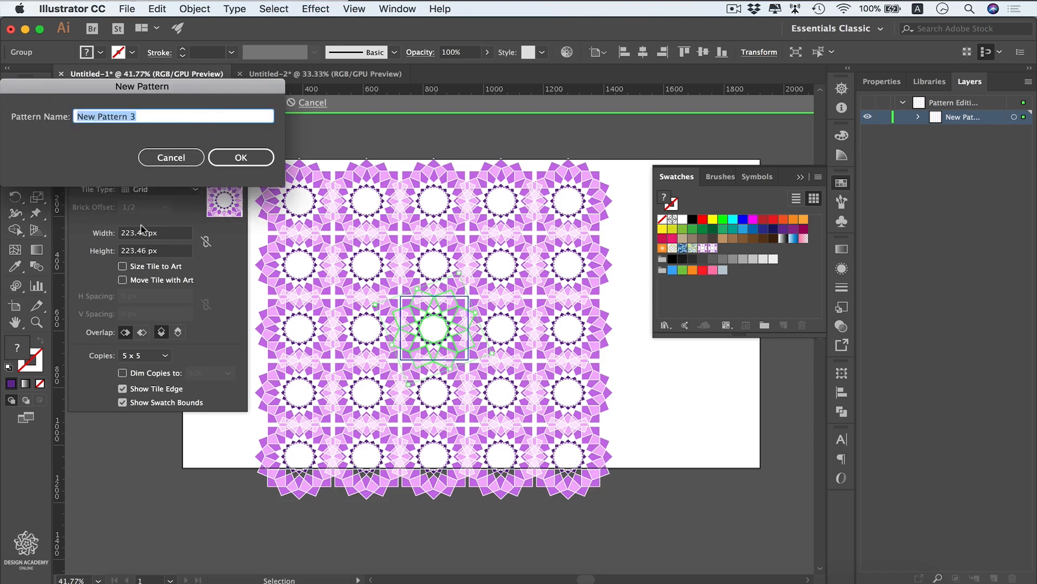
pyautogui.write('Orien')
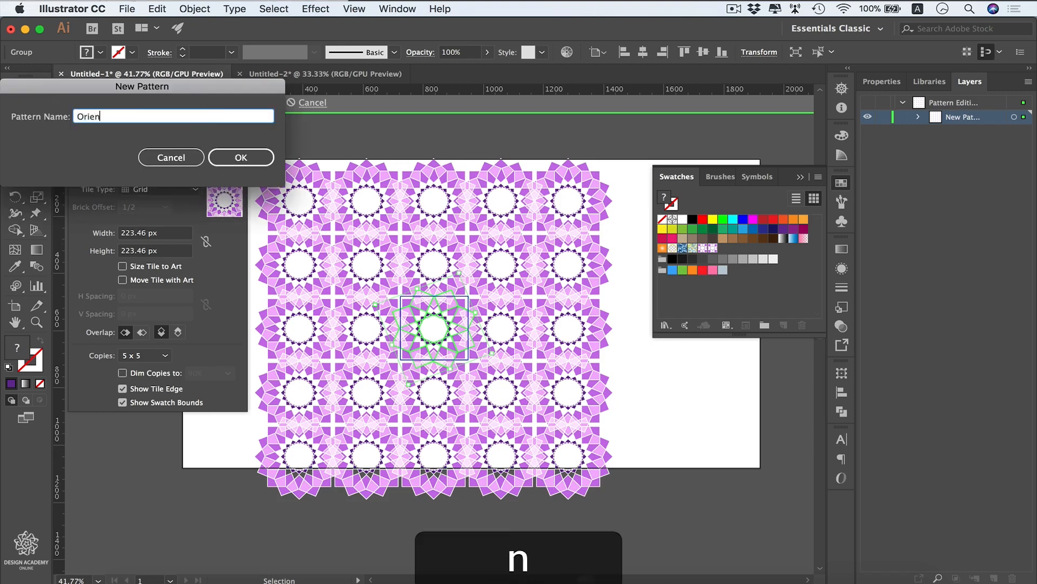
pyautogui.write('tal pattern')
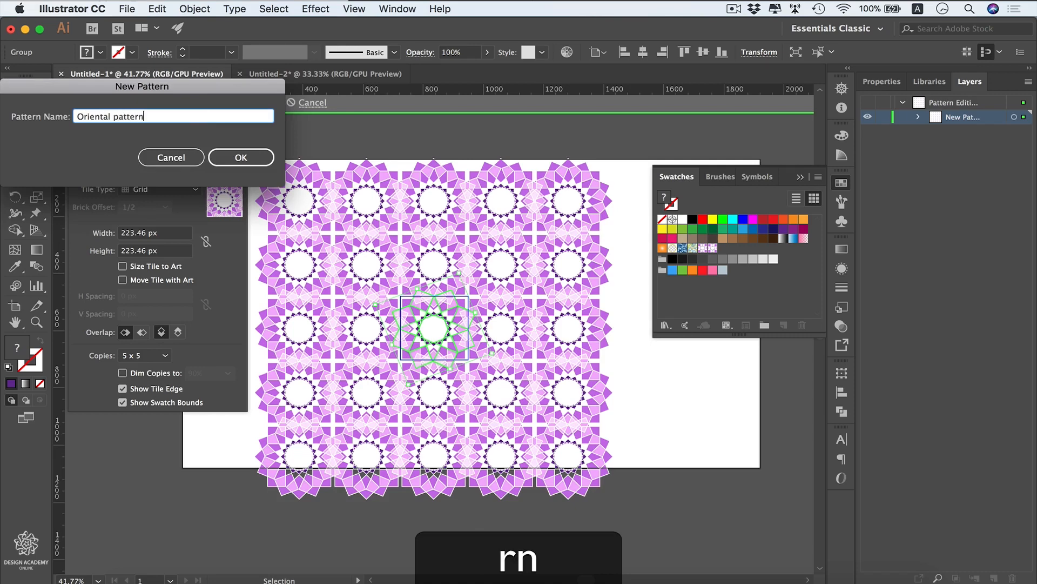
pyautogui.click(241, 157)
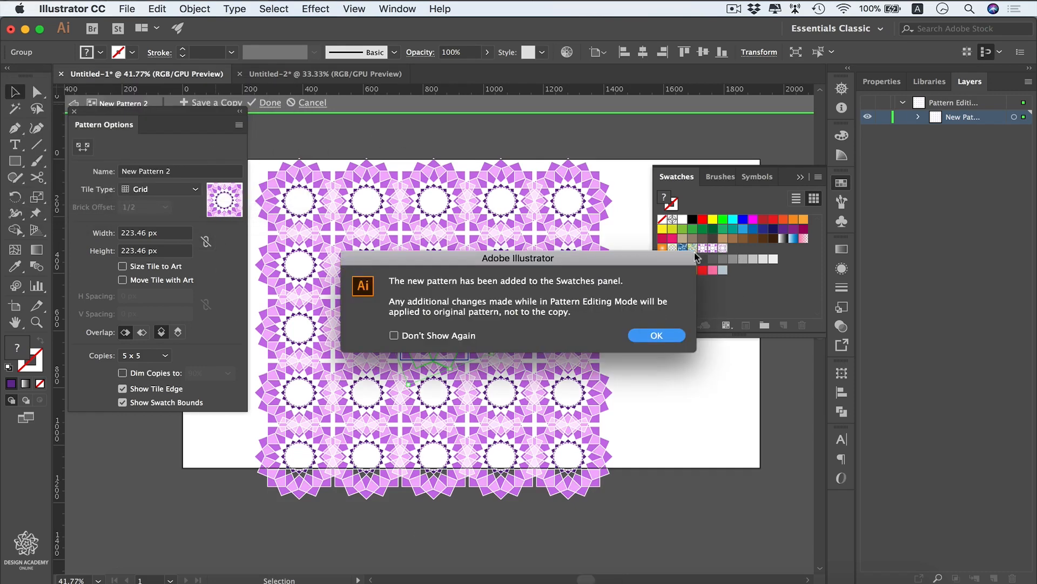
pyautogui.click(660, 338)
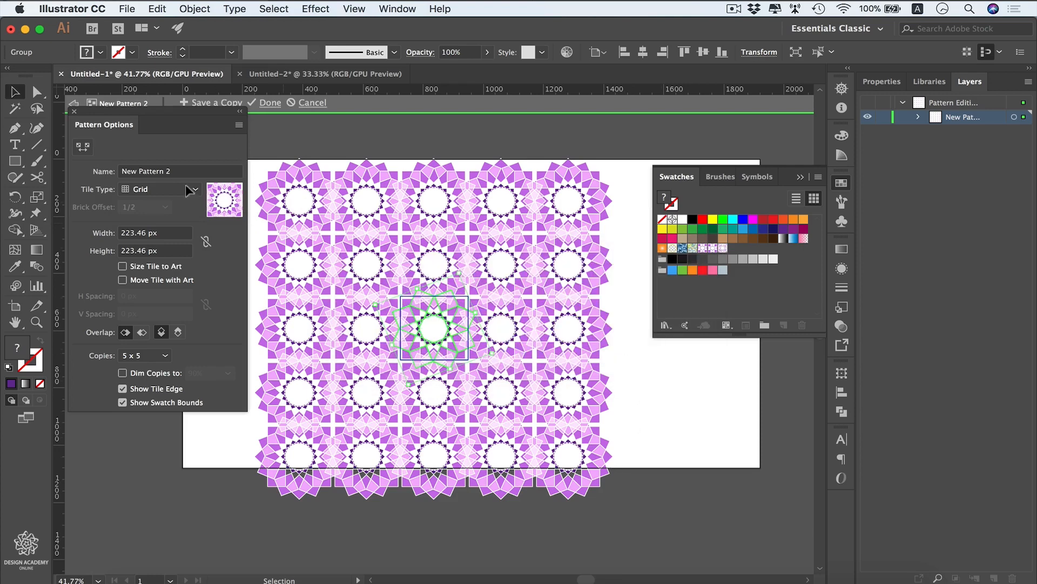
# Finish editing the pattern and compare the square-rosette and layered-rosette swatches on the rectangle, keeping the layered one as its fill
pyautogui.click(74, 113)
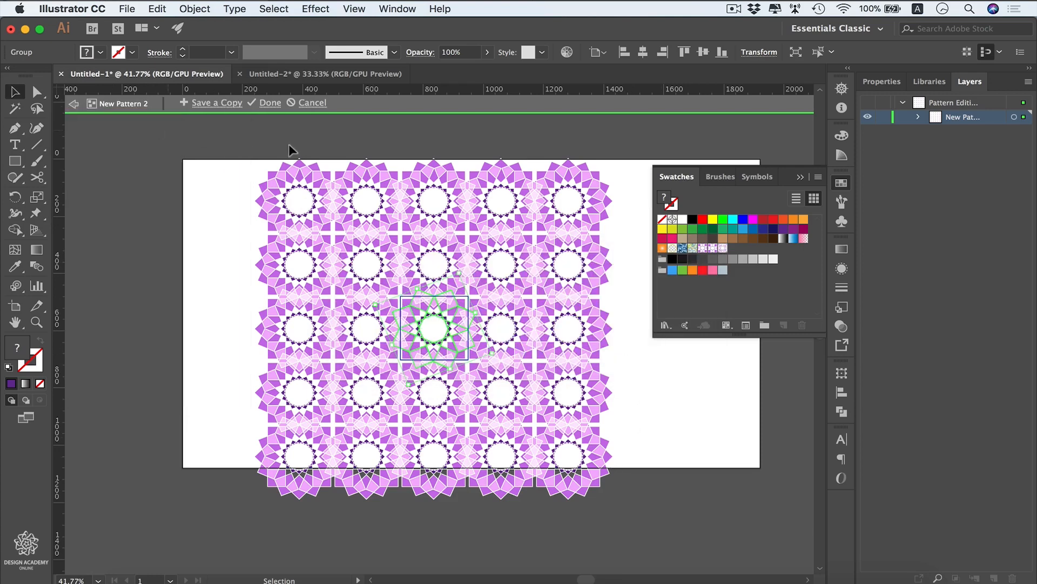
pyautogui.click(270, 104)
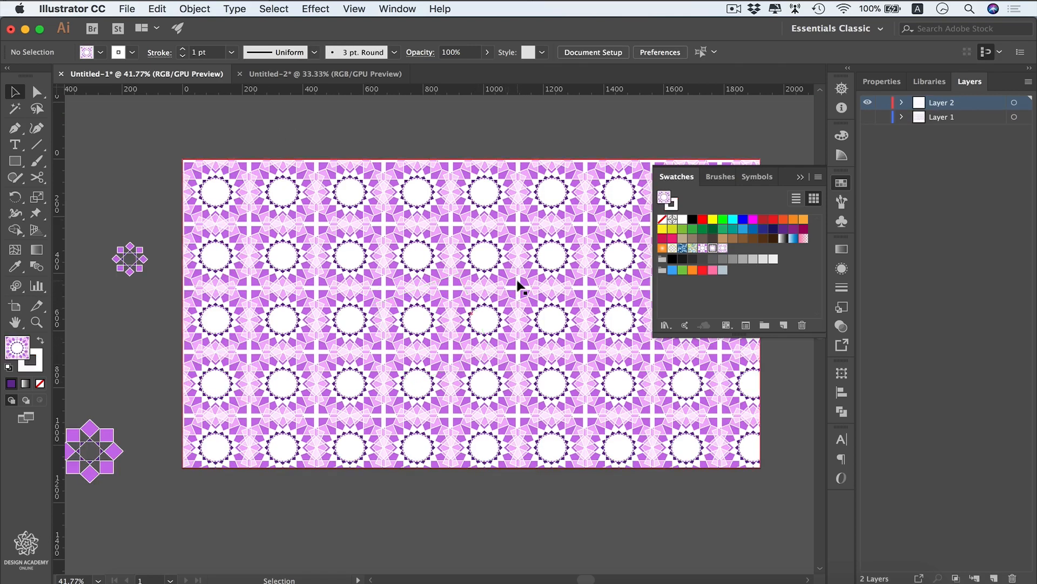
pyautogui.press('super+a')
pyautogui.click(713, 249)
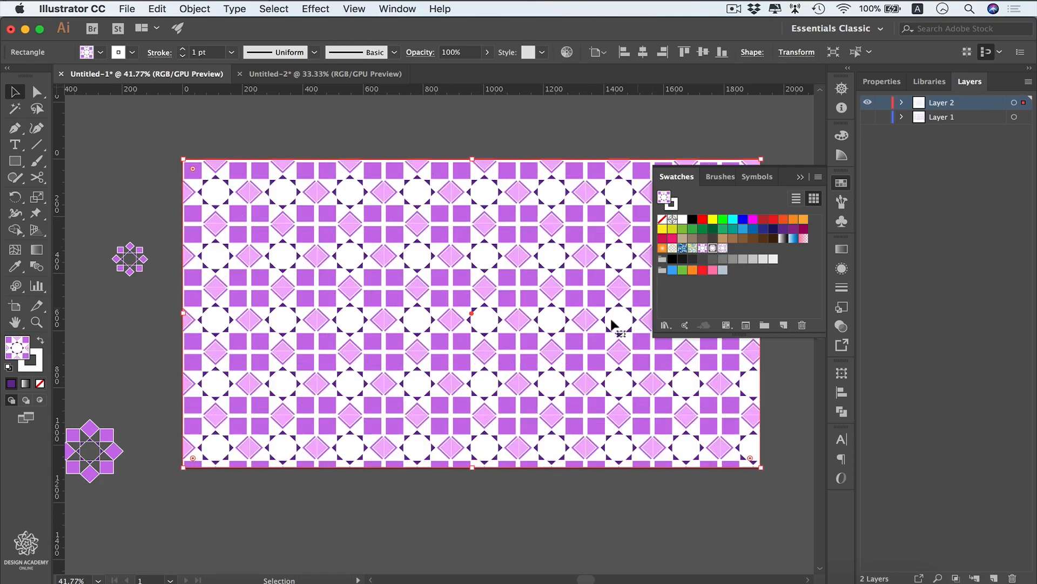
pyautogui.click(723, 248)
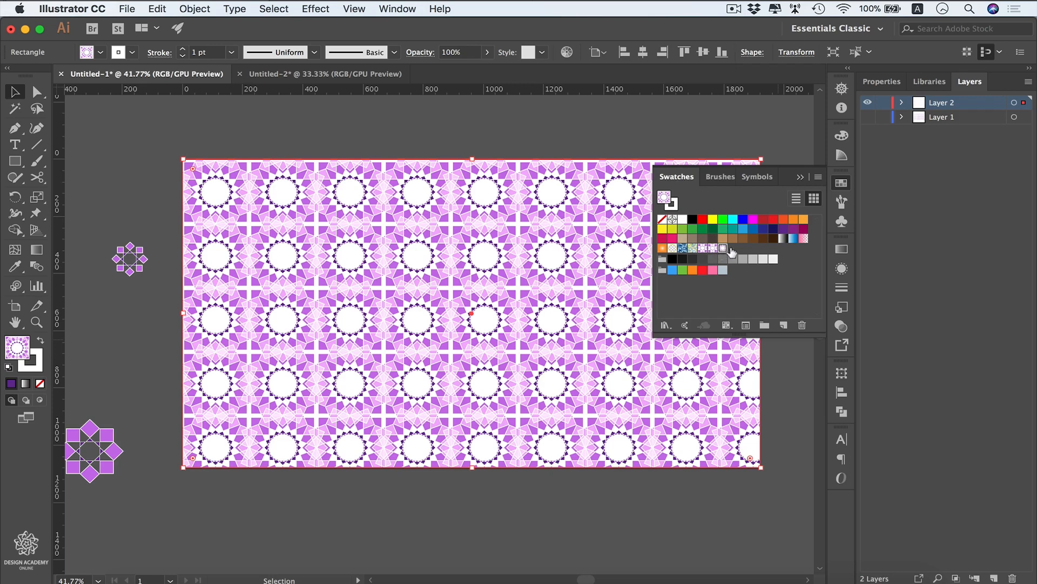
# Check which swatches the Untitled-2 document offers and return to Untitled-1
pyautogui.click(320, 74)
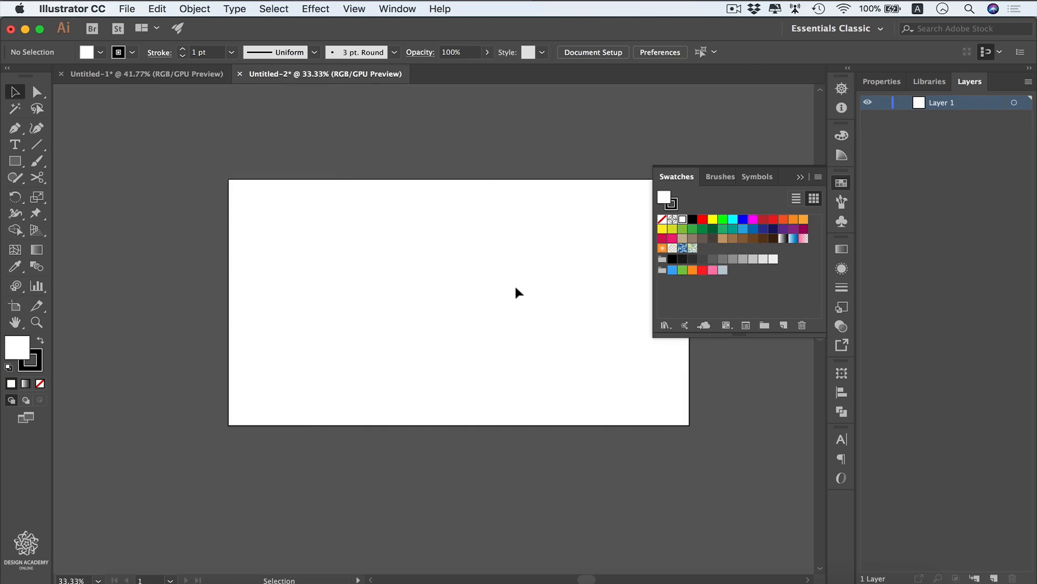
pyautogui.click(157, 74)
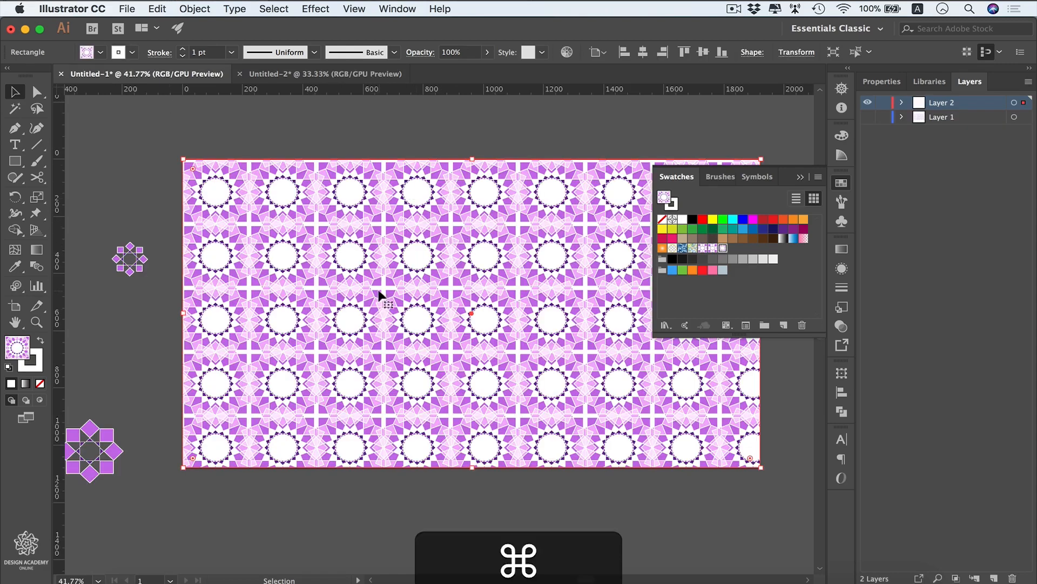
# Copy the patterned rectangle into the Untitled-2 document to bring its swatch along and delete the pasted rectangle
pyautogui.press('super+c')
pyautogui.click(340, 74)
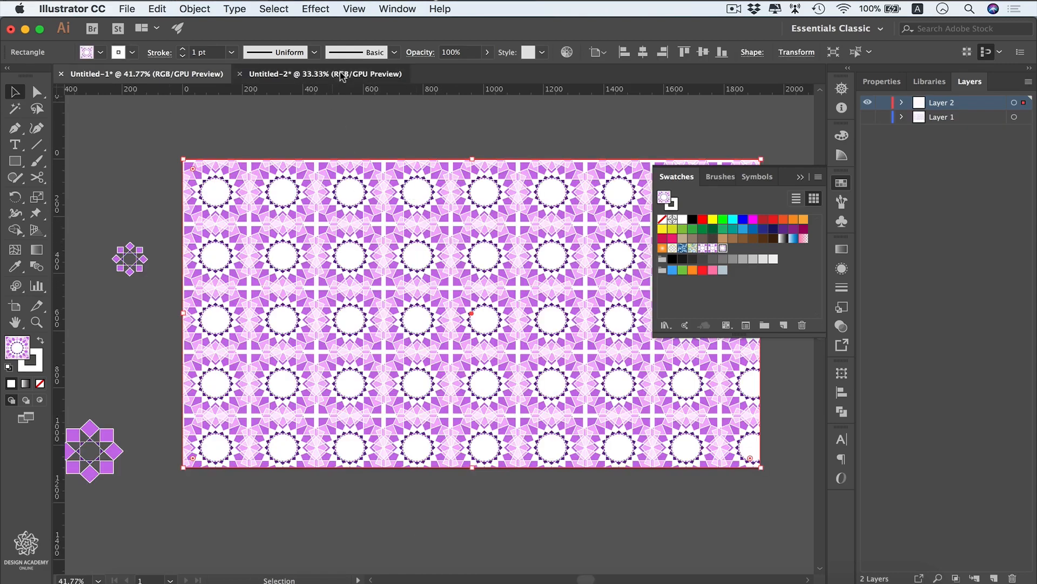
pyautogui.press('super+v')
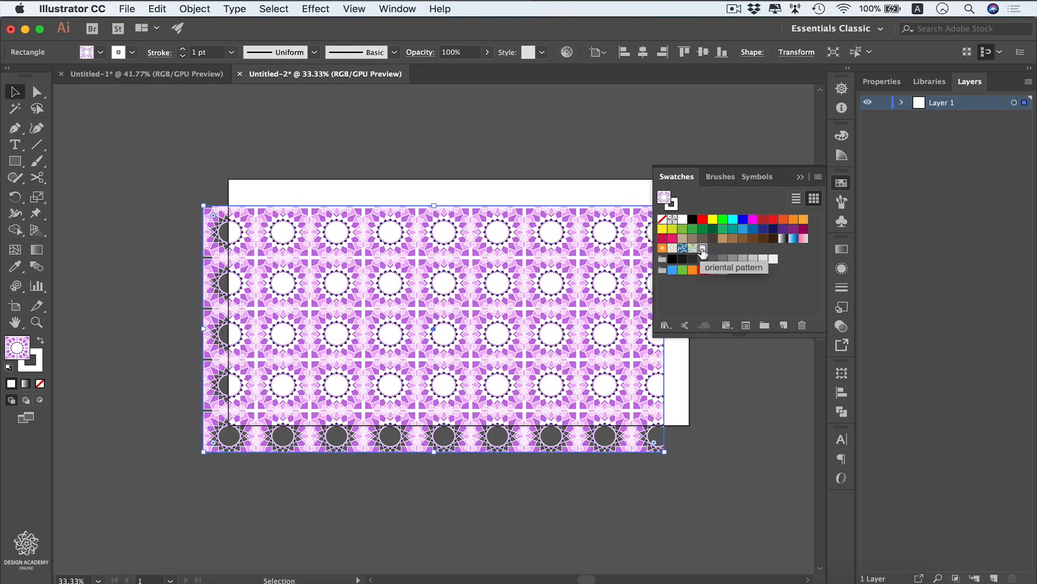
pyautogui.moveTo(703, 249); pyautogui.dragTo(458, 325)
pyautogui.press('BackSpace')
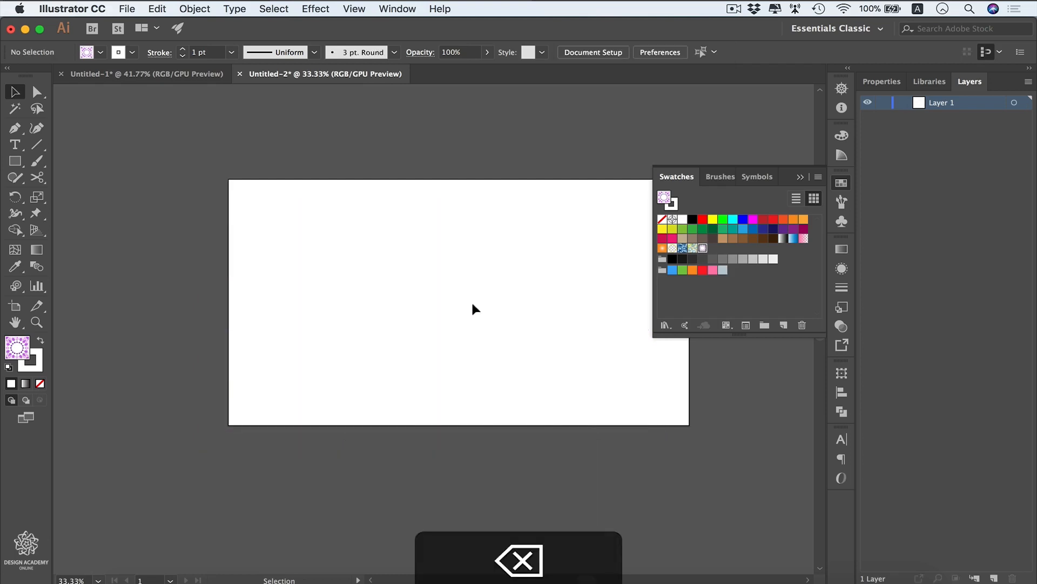
# Draw a rectangle about 1920 by 1079 px covering the whole artboard, filled with the oriental pattern
pyautogui.hscroll(4, 473, 304)
pyautogui.scroll(-1, 473, 304)
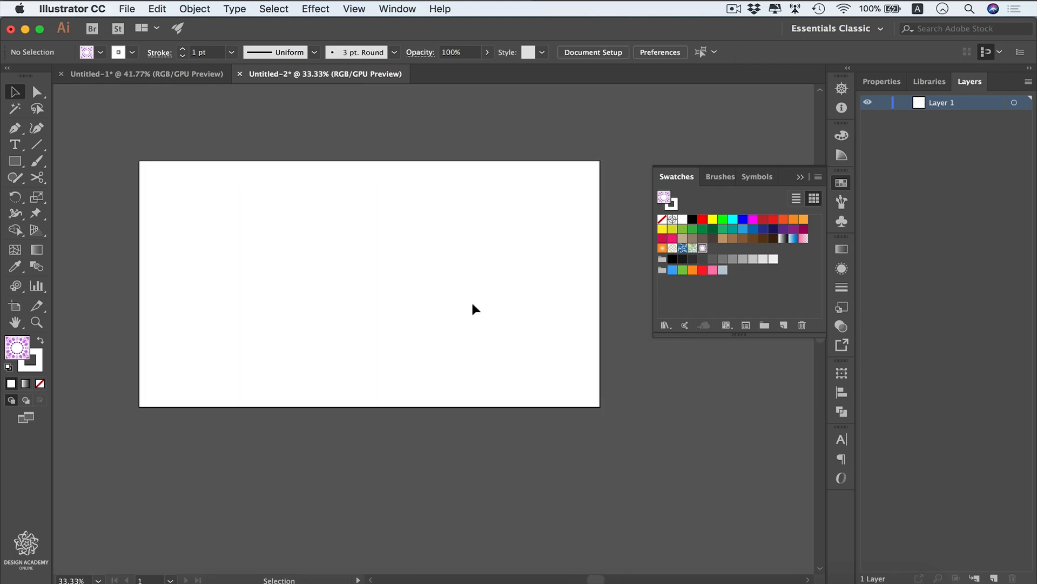
pyautogui.press('m')
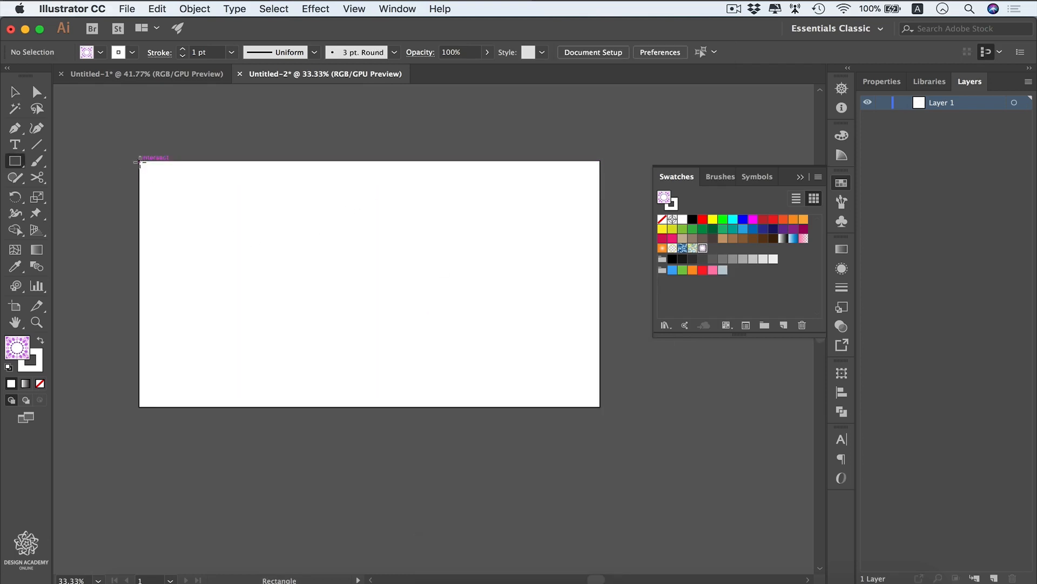
pyautogui.moveTo(140, 161); pyautogui.dragTo(614, 425)
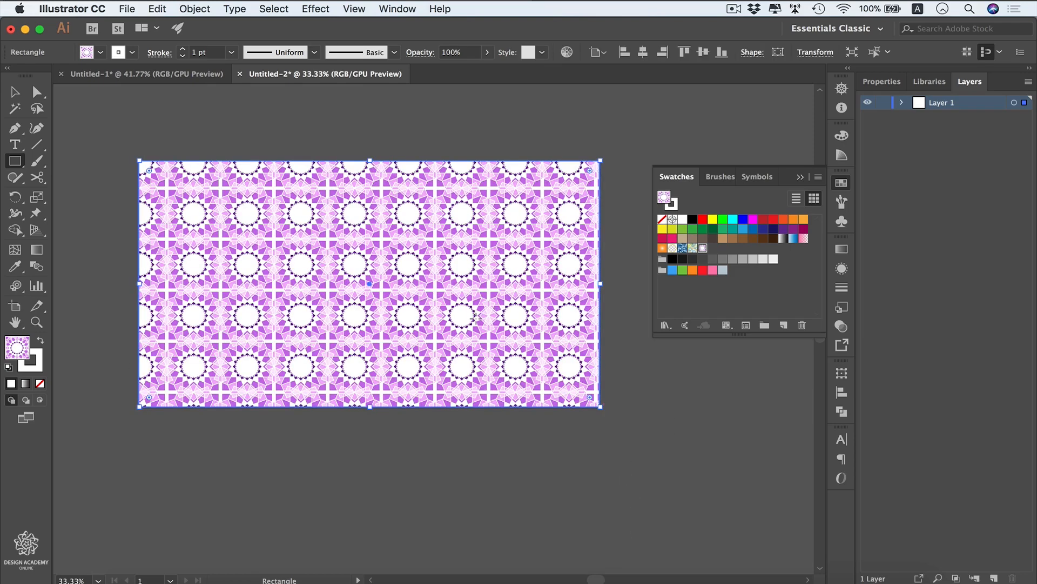
# Try narrowing the patterned rectangle from its right edge to about 70% of its width and undo the resize
pyautogui.press('v')
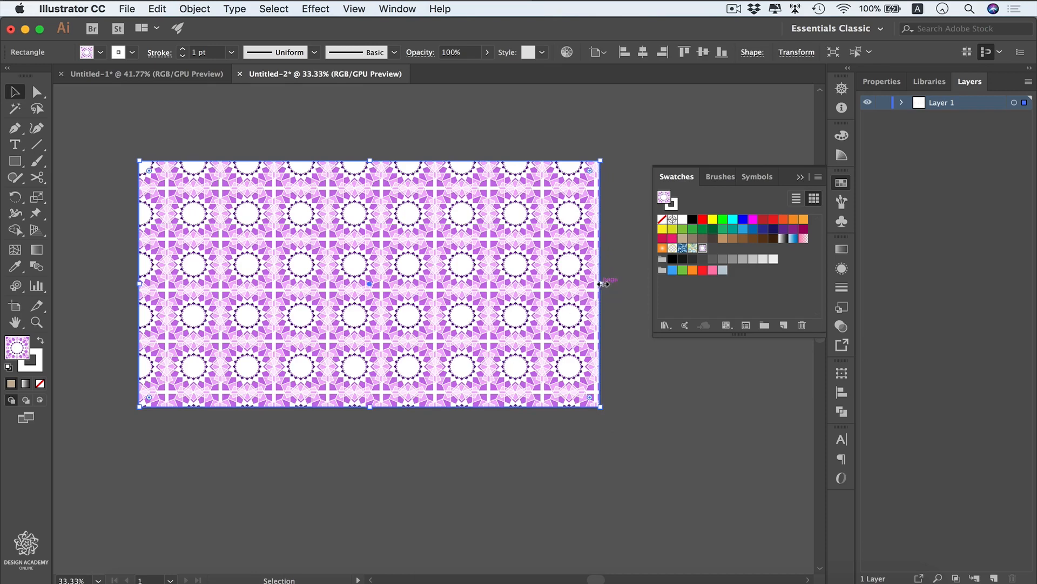
pyautogui.moveTo(602, 284); pyautogui.dragTo(467, 284)
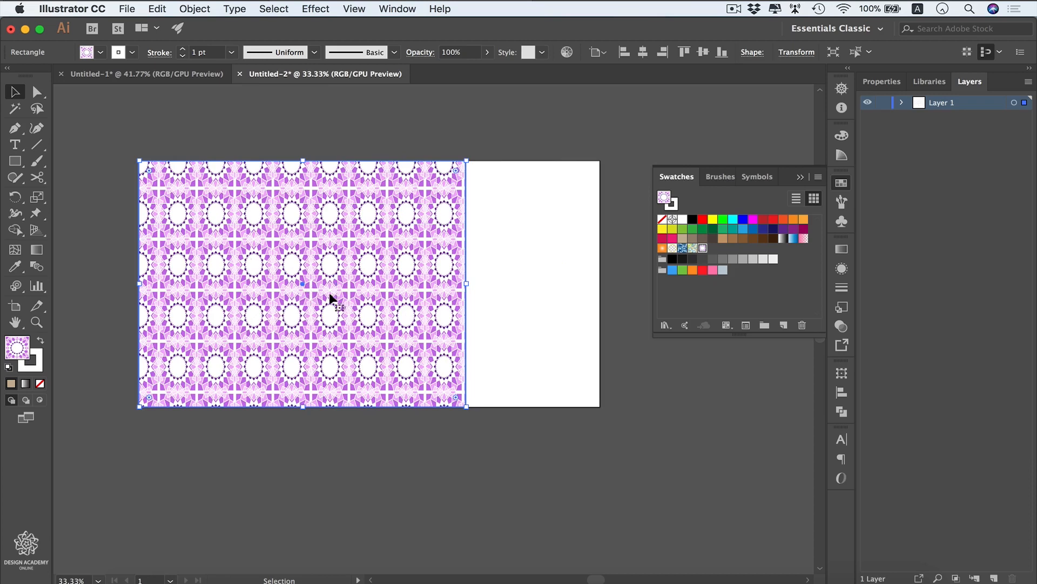
pyautogui.press('super+z')
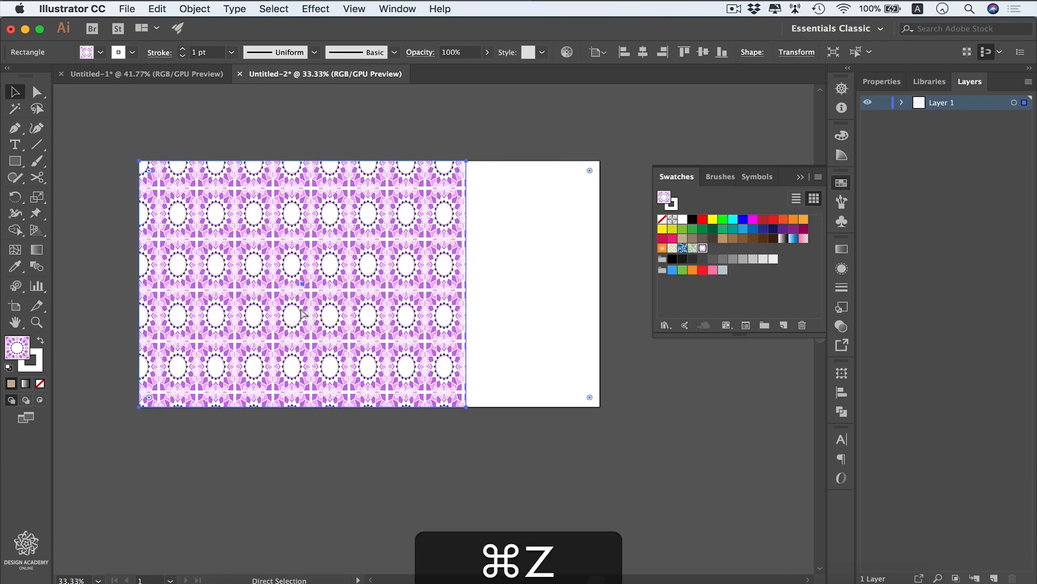
# Set transformations to affect the object only and narrow the rectangle from its right edge to about 1308 px wide
pyautogui.click(843, 373)
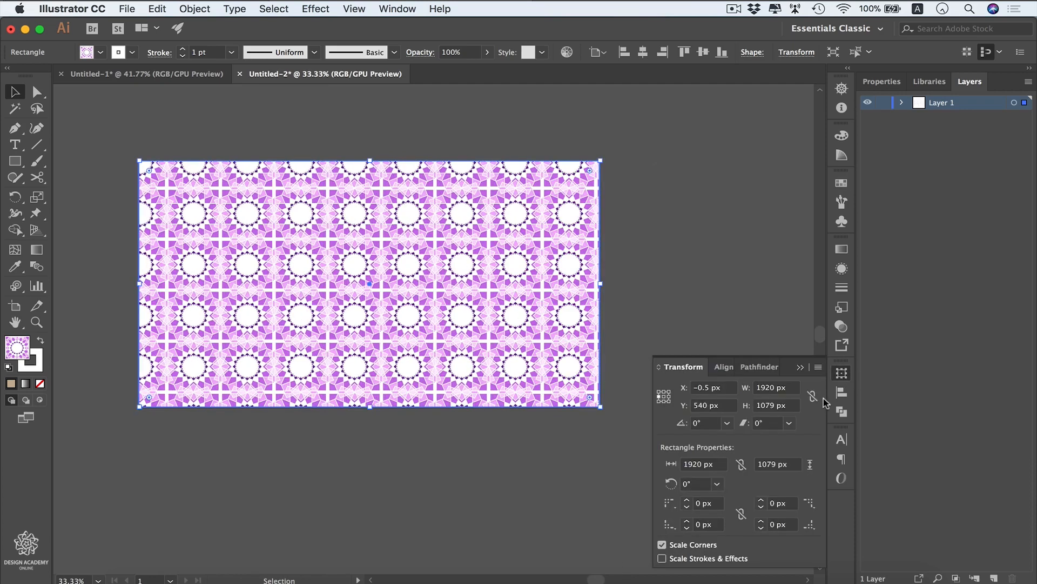
pyautogui.click(819, 368)
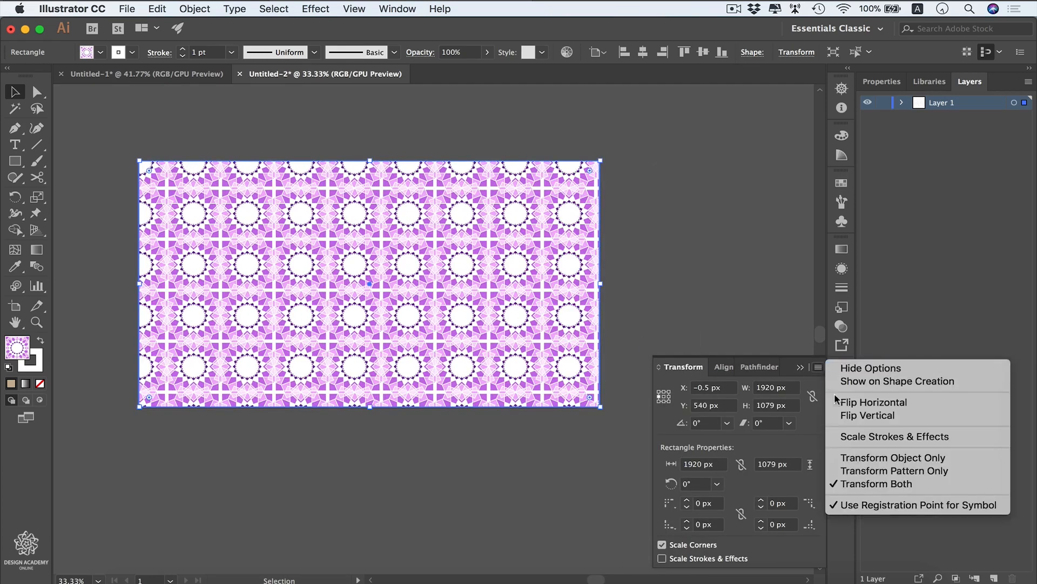
pyautogui.click(891, 463)
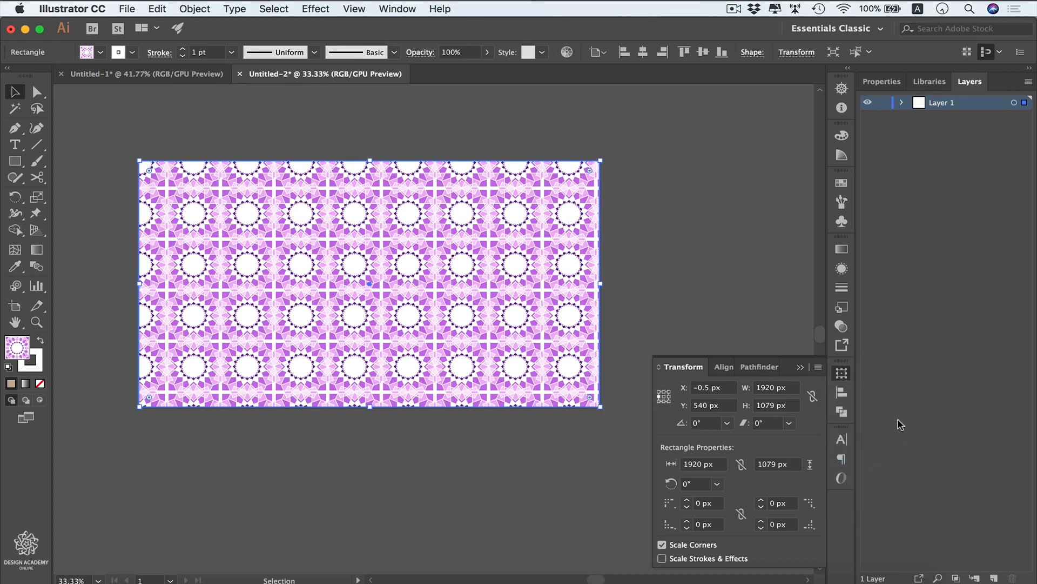
pyautogui.moveTo(597, 280); pyautogui.dragTo(454, 279)
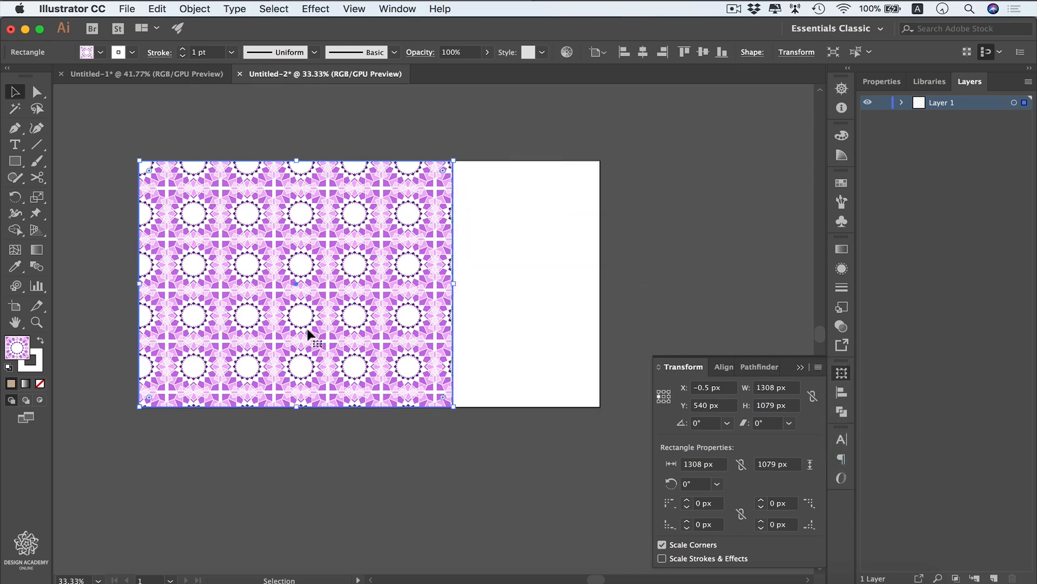